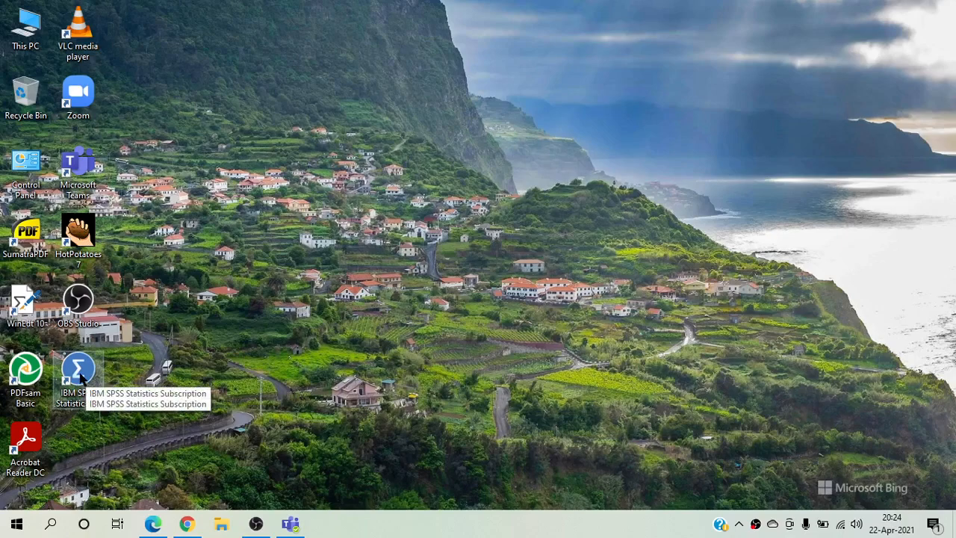
Launch IBM SPSS Statistics and close its welcome dialog, choosing not to show it in the future
double_click(82, 377)
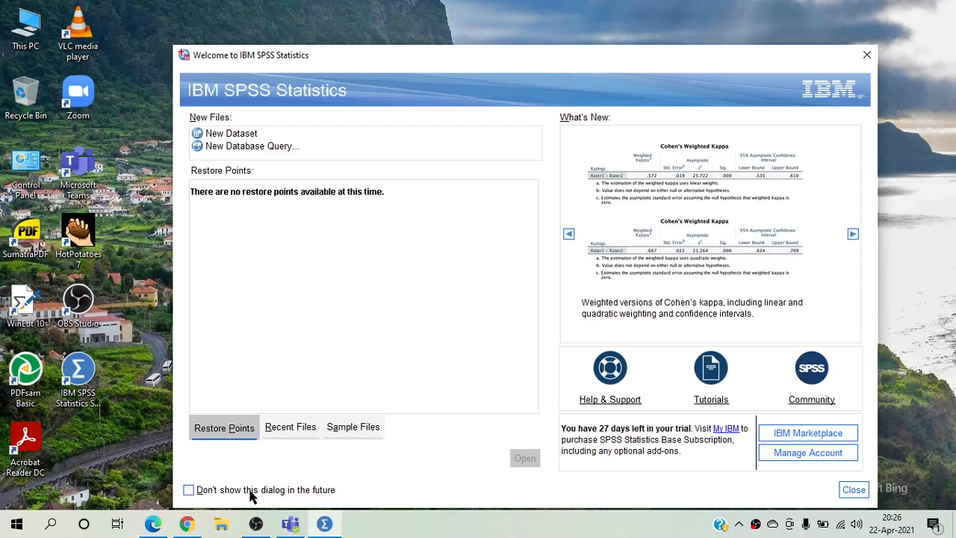
click(188, 490)
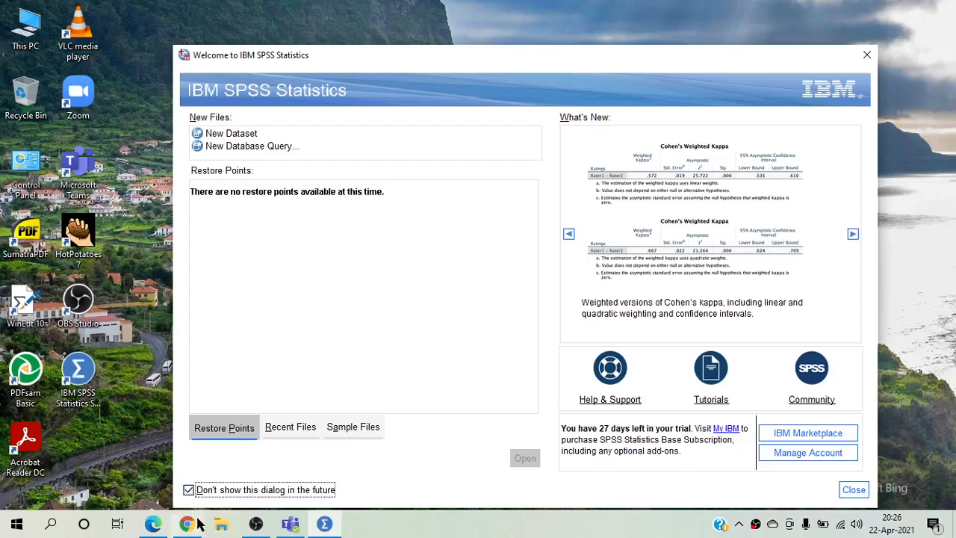
click(854, 490)
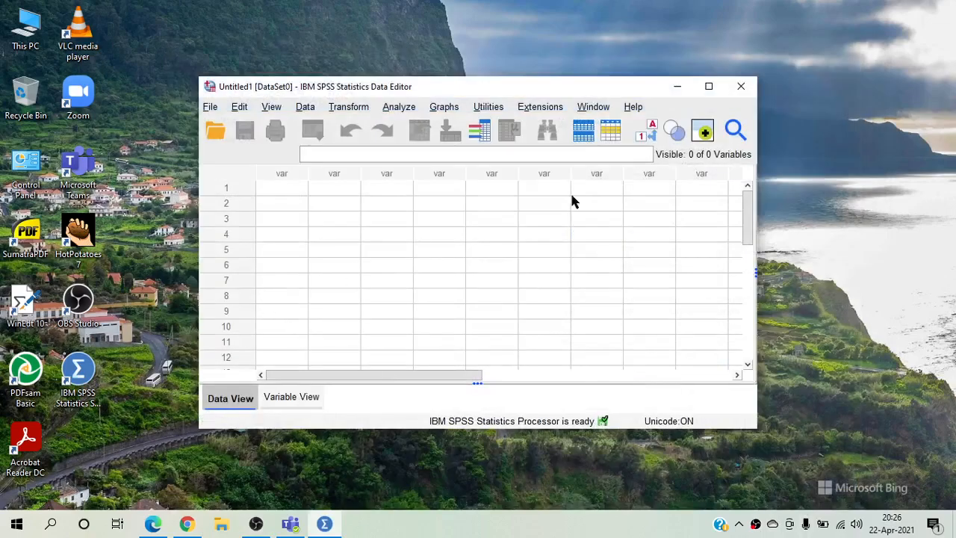
Maximize the data editor window and allow SPSS Statistics to share usage information with IBM
click(709, 87)
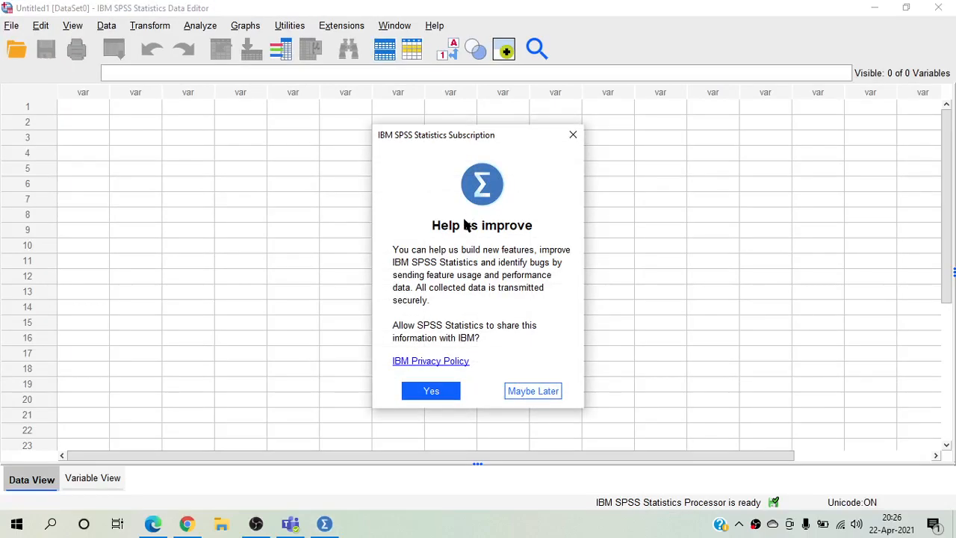
click(433, 397)
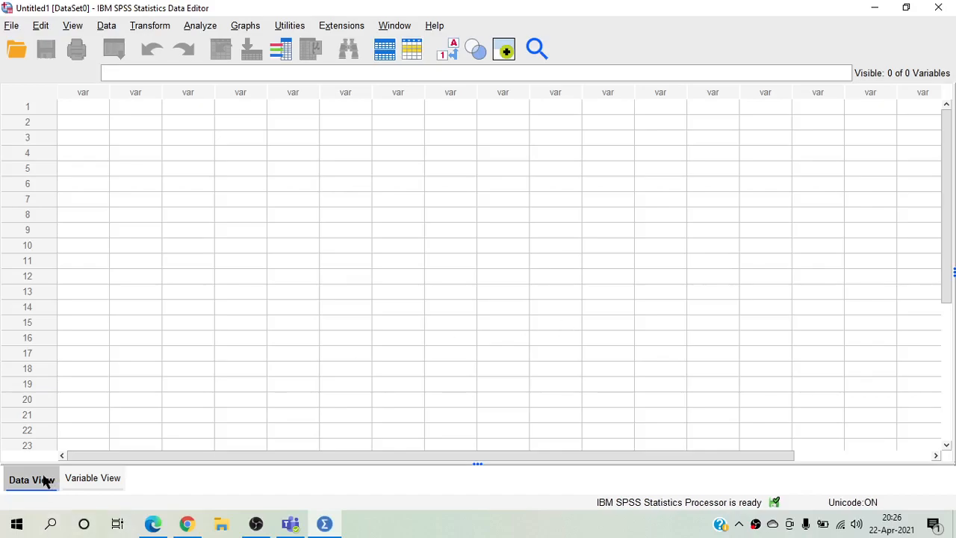
Compare the empty dataset's Variable View with its Data View
click(98, 485)
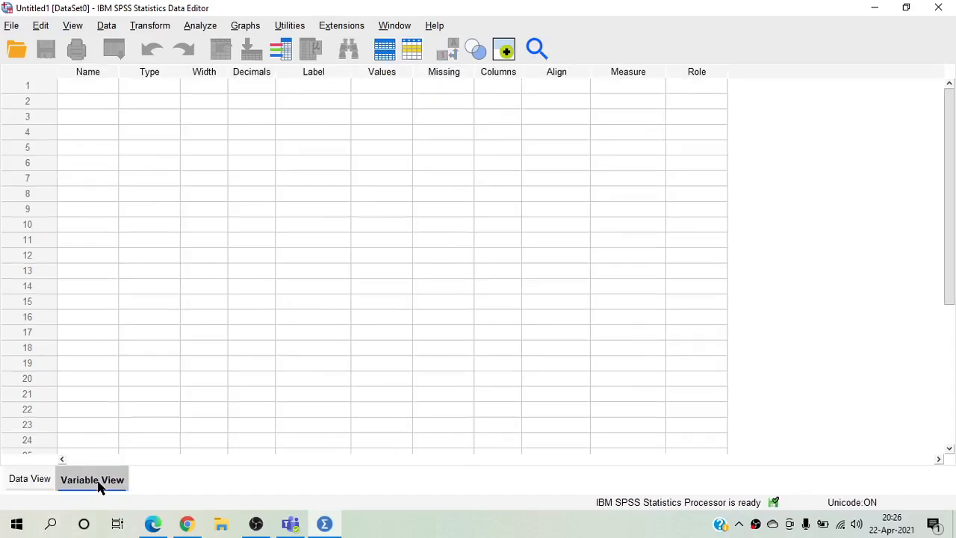
click(33, 487)
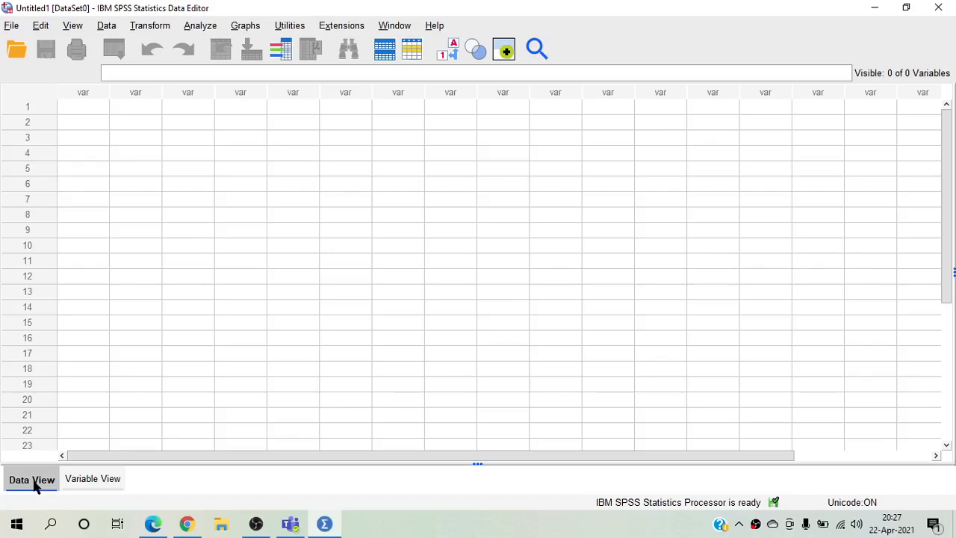
click(109, 484)
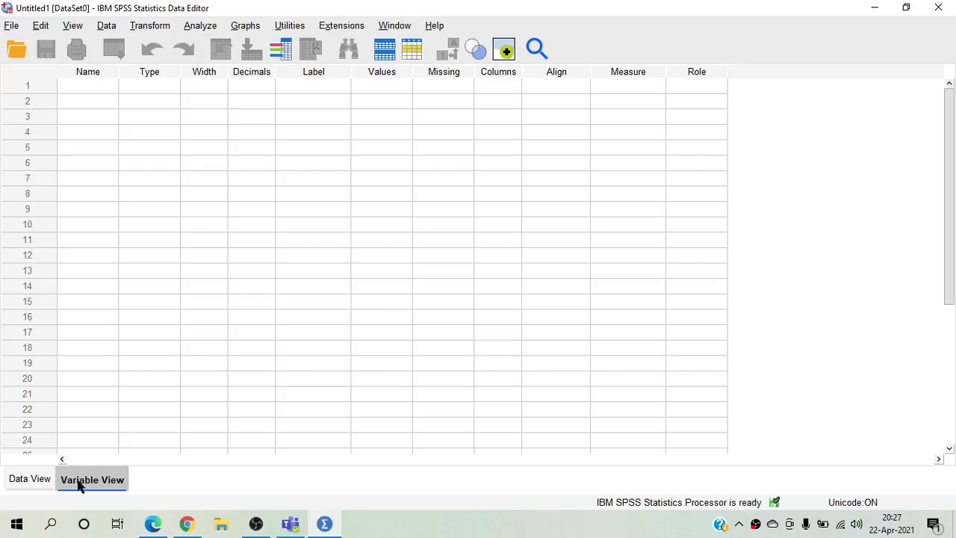
click(20, 481)
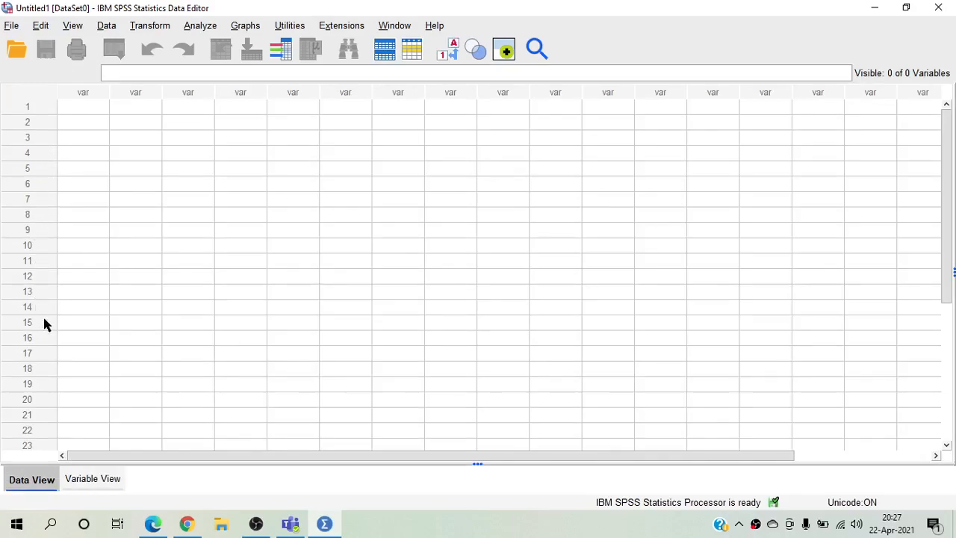
Define the first variable in Variable View with the name Roll_No
click(86, 476)
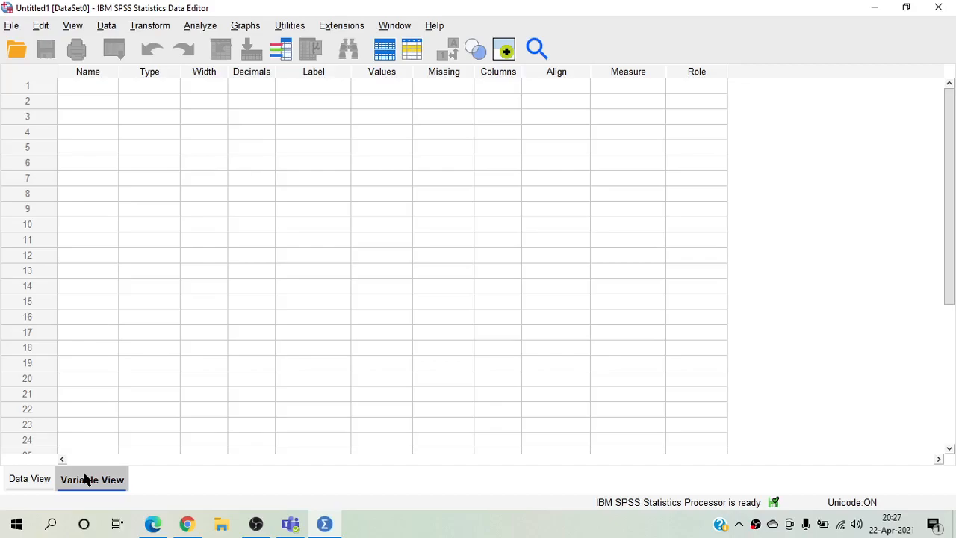
click(81, 85)
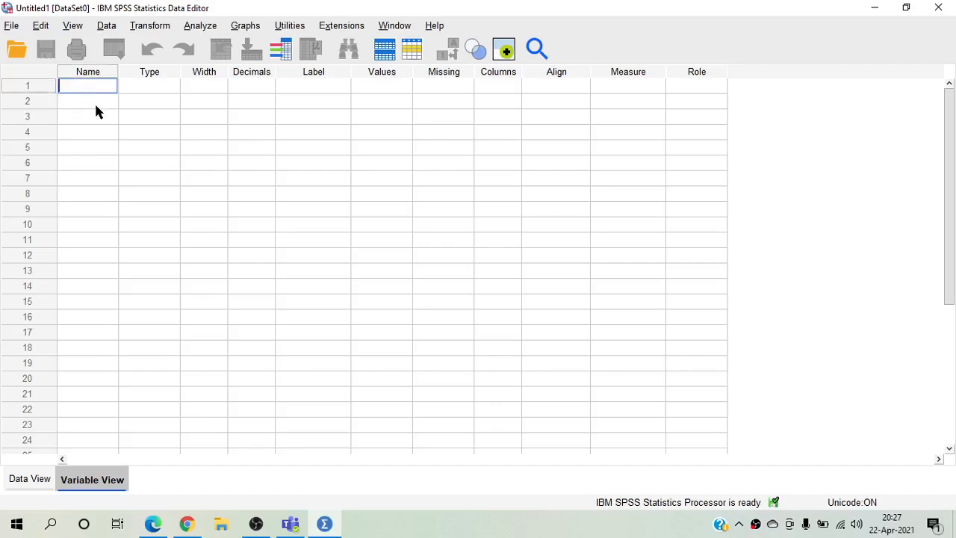
click(167, 75)
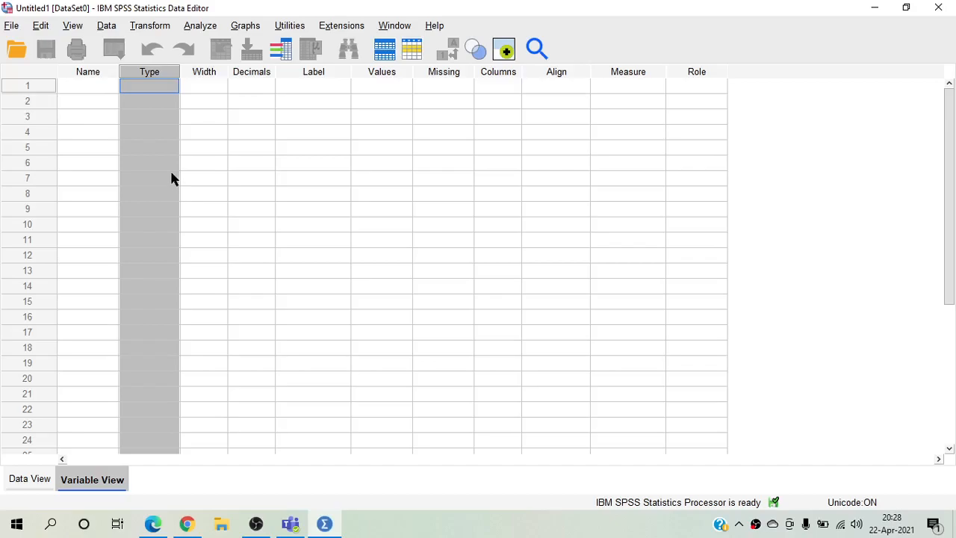
click(86, 88)
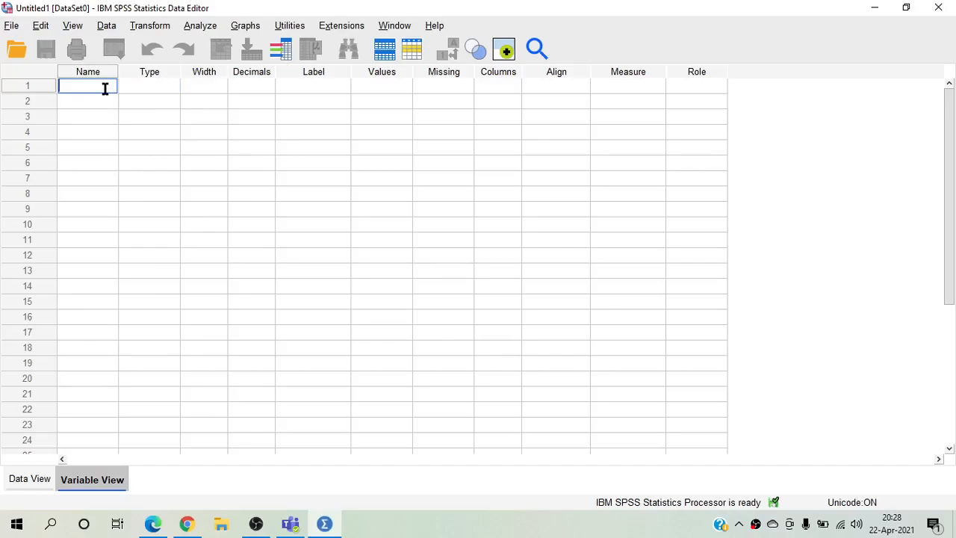
text(Roll_No)
key(Return)
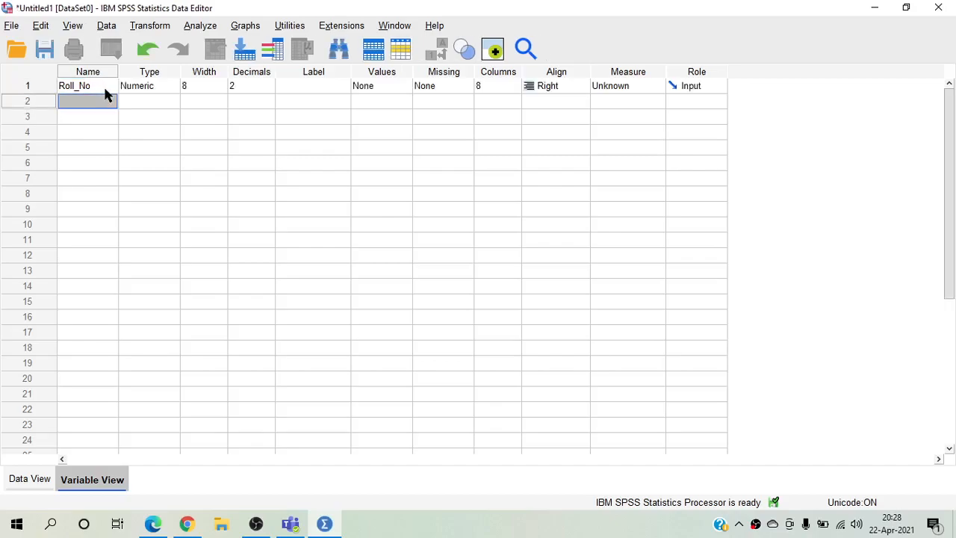
Add the variables Gender and Height in rows 2 and 3 of Variable View
click(105, 88)
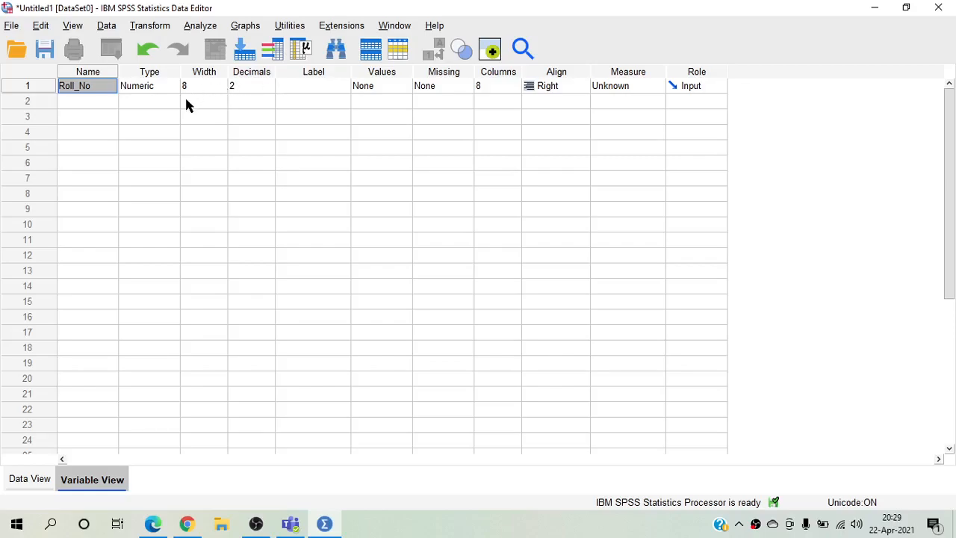
click(87, 103)
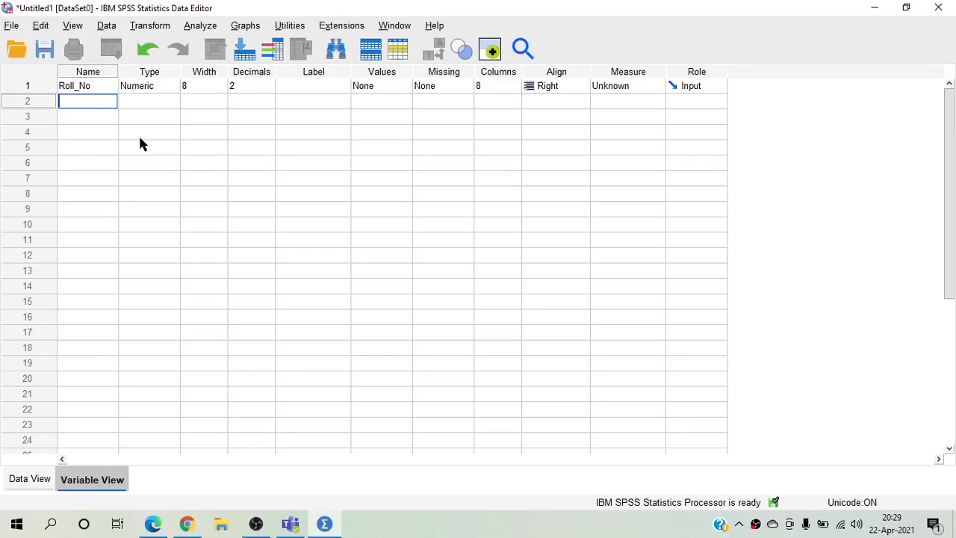
text(Gender)
key(Return)
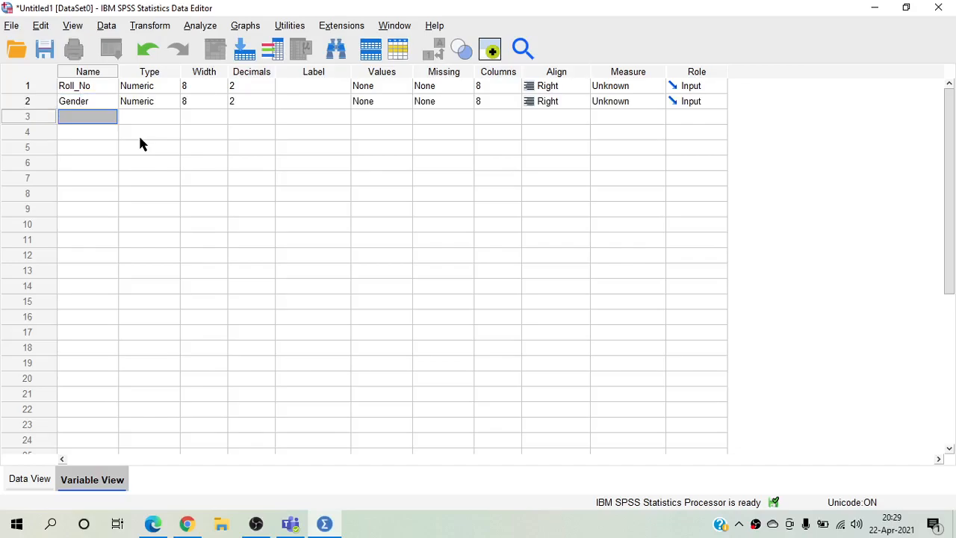
text(G)
key(BackSpace)
text(Heoght)
key(BackSpace)
key(BackSpace)
key(BackSpace)
key(BackSpace)
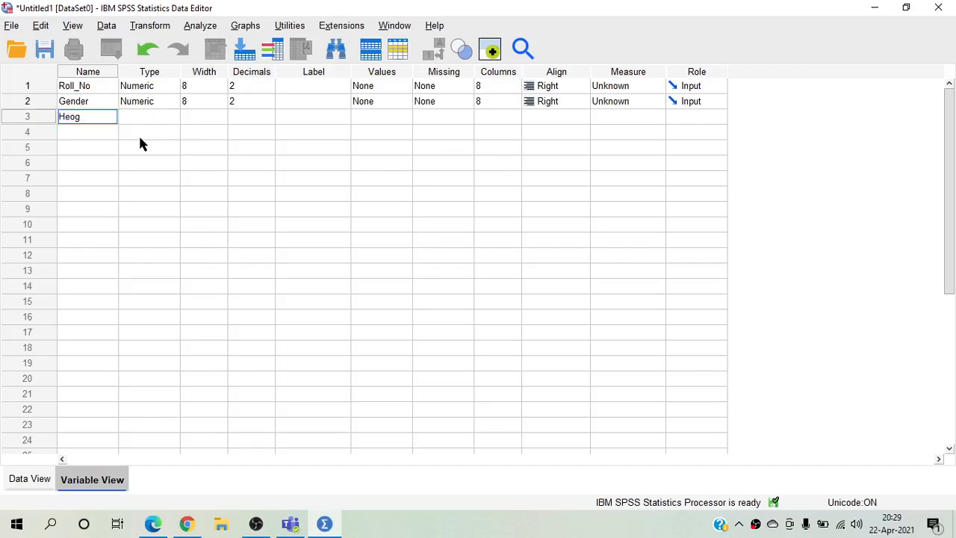
text(ight)
key(Return)
Add the variables Weight and CGPA in rows 4 and 5 of Variable View
text(Weight)
key(Return)
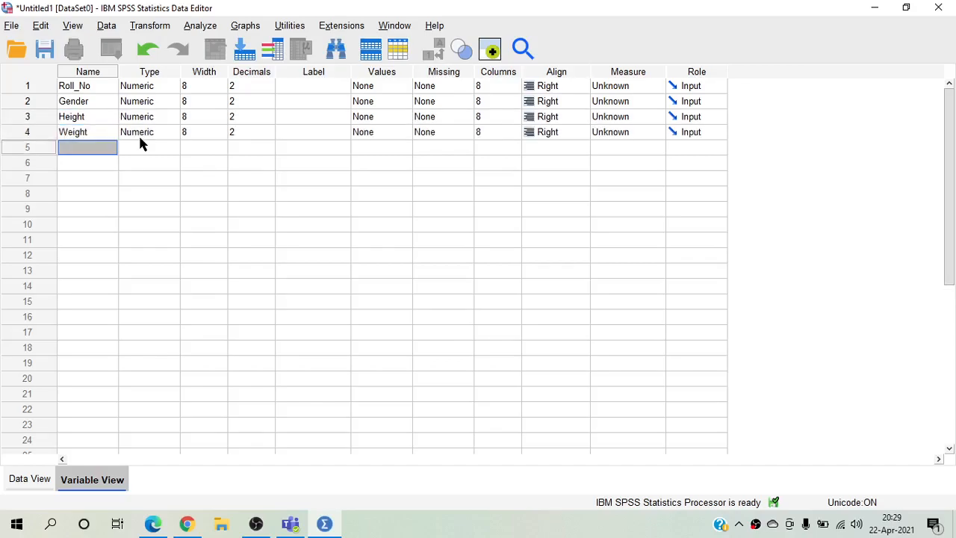
text(CGPA)
key(Return)
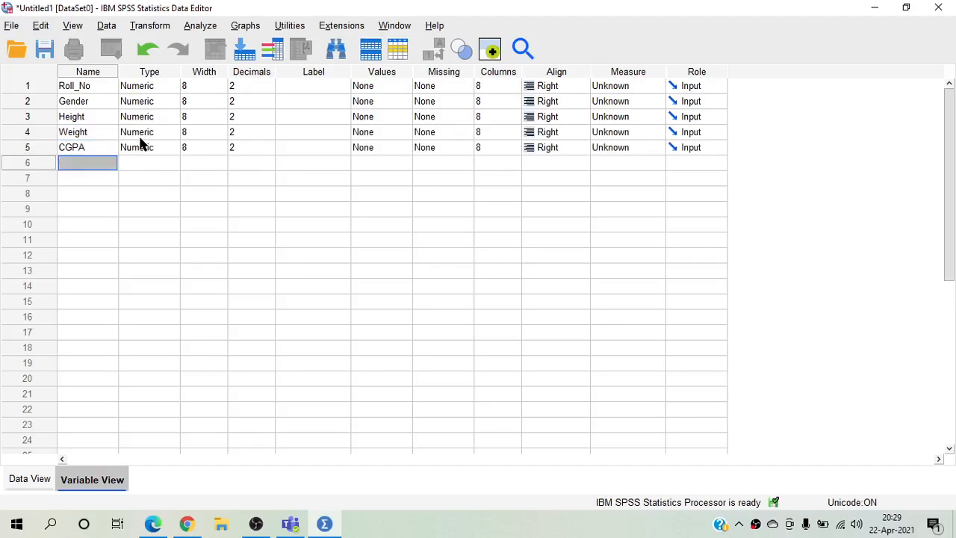
Change the Roll_No variable's type to String with a width of 18 characters
key(Up)
key(Up)
key(Up)
key(Up)
key(Up)
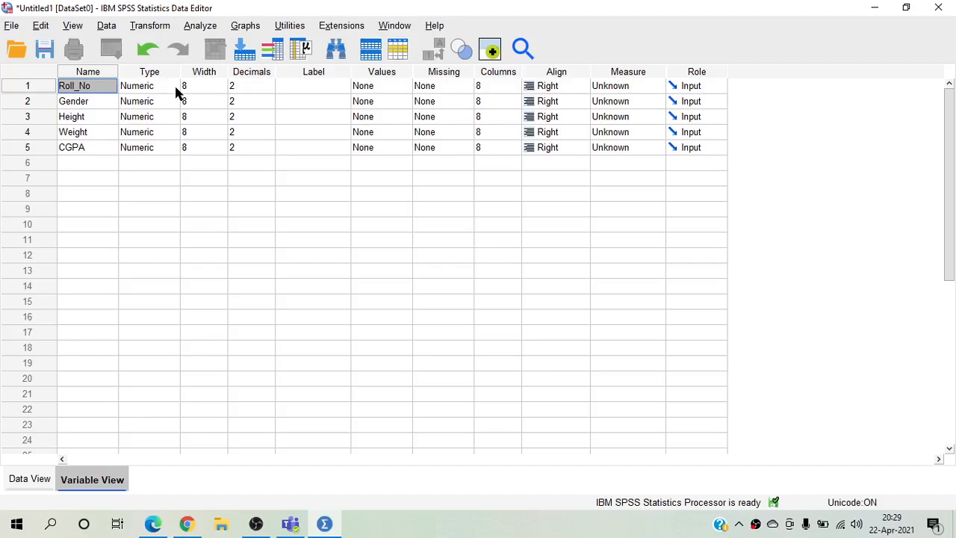
click(153, 88)
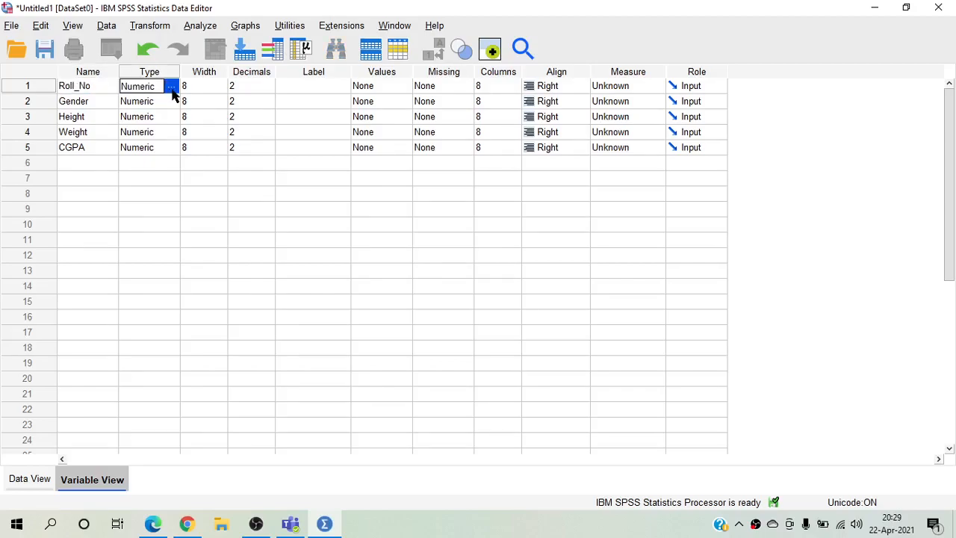
click(172, 89)
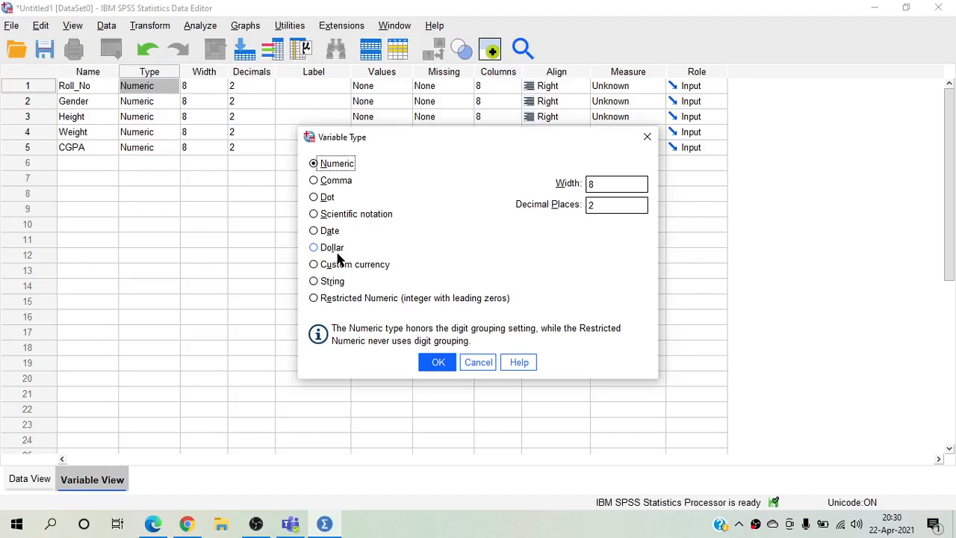
click(333, 284)
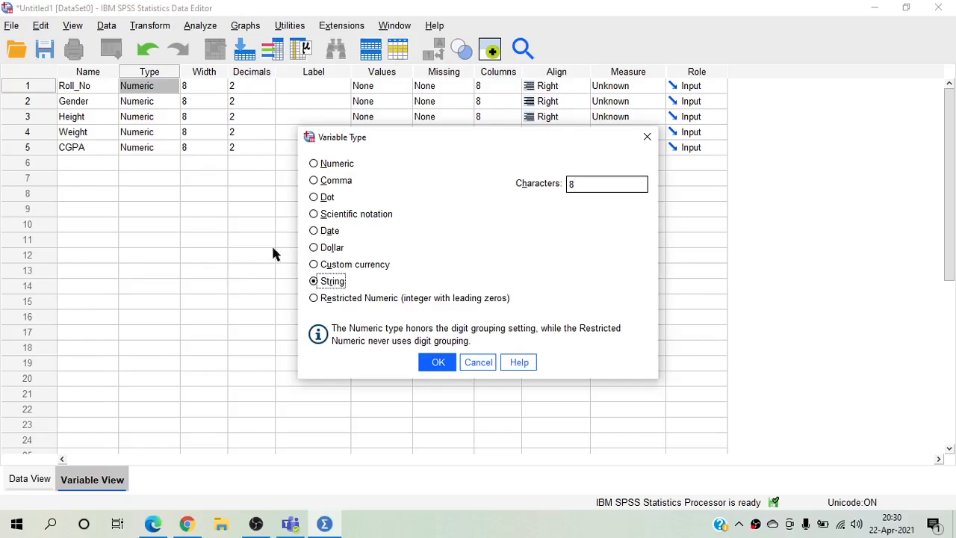
click(316, 163)
click(323, 282)
click(585, 185)
click(438, 361)
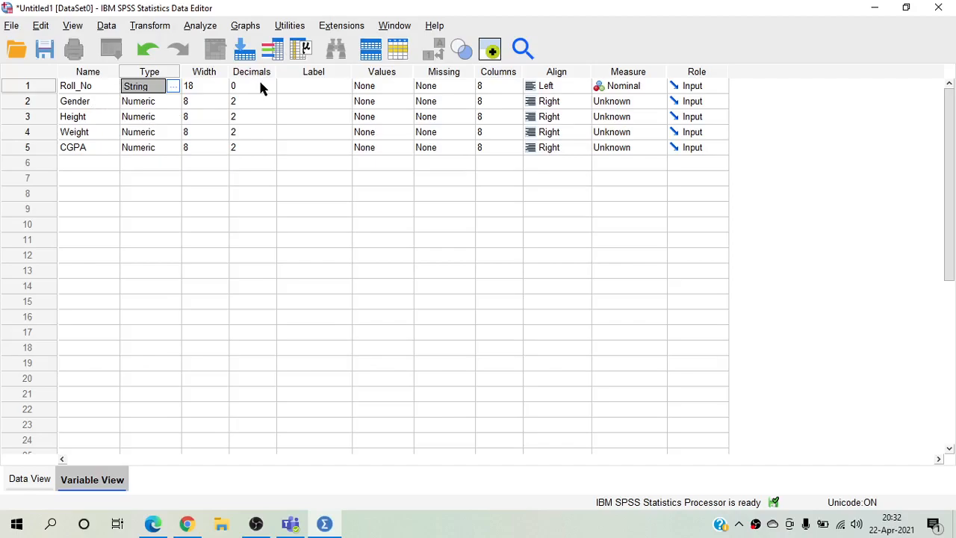
Give the Roll_No variable the label "Roll Number of the Students Under Study"
click(316, 86)
click(316, 87)
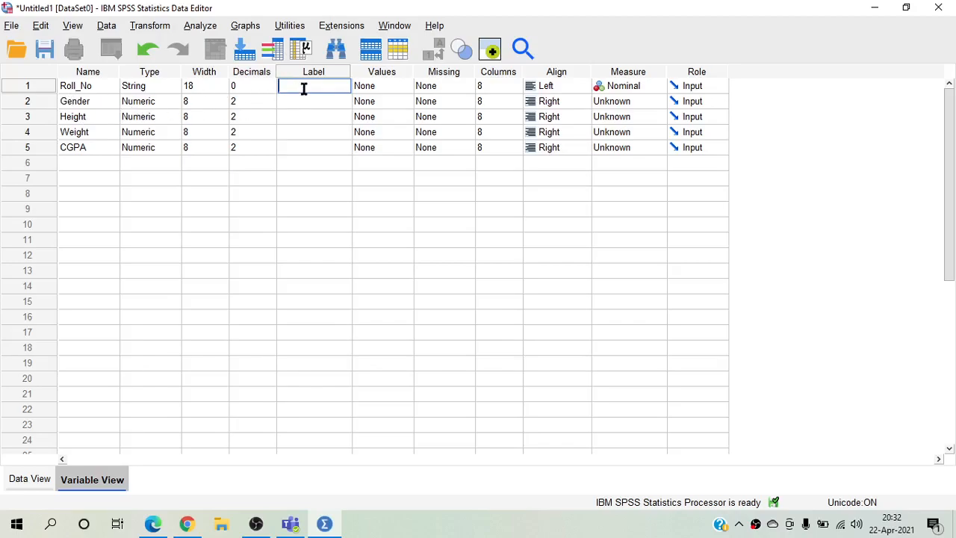
text(Roll Noumber of the Students)
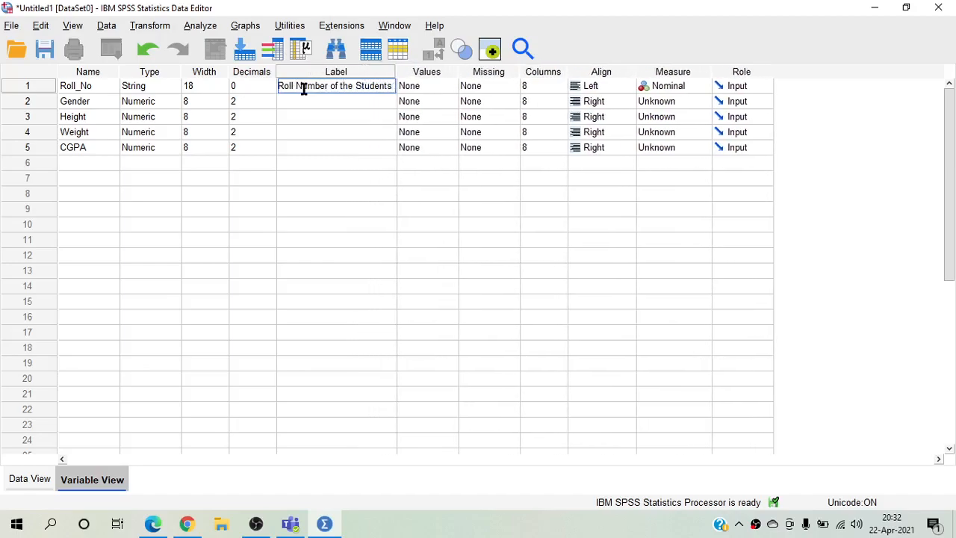
text( Under Study)
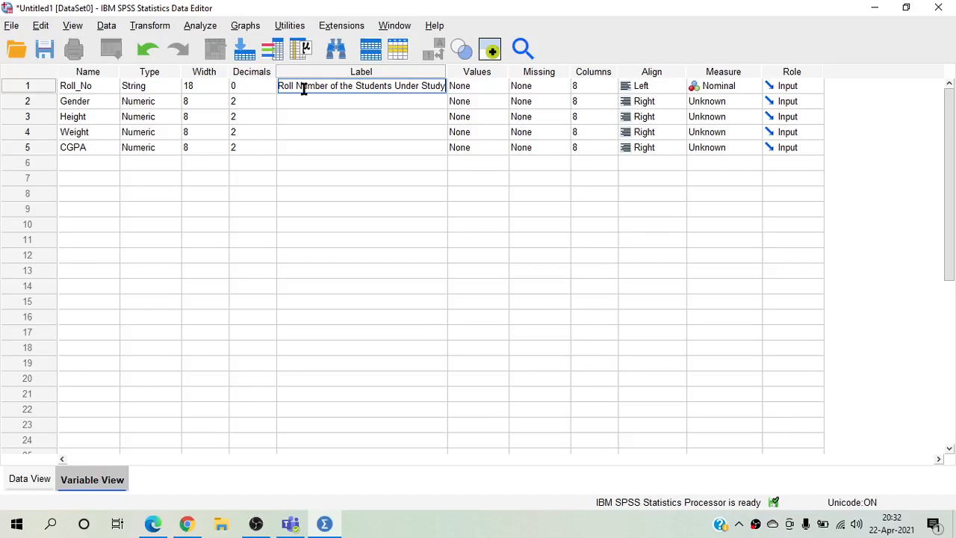
Examine the value label settings of the Roll_No variable and close them without saving anything
click(476, 86)
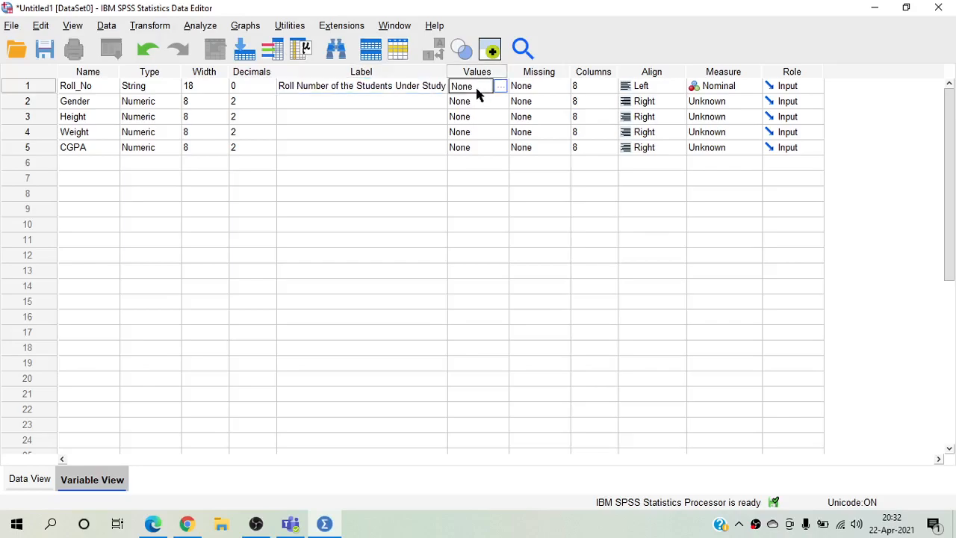
click(498, 86)
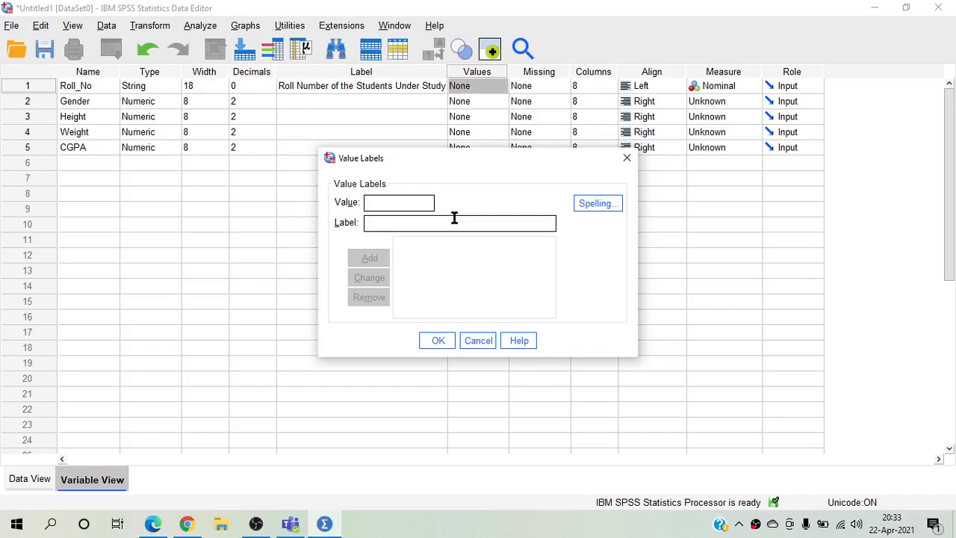
click(479, 342)
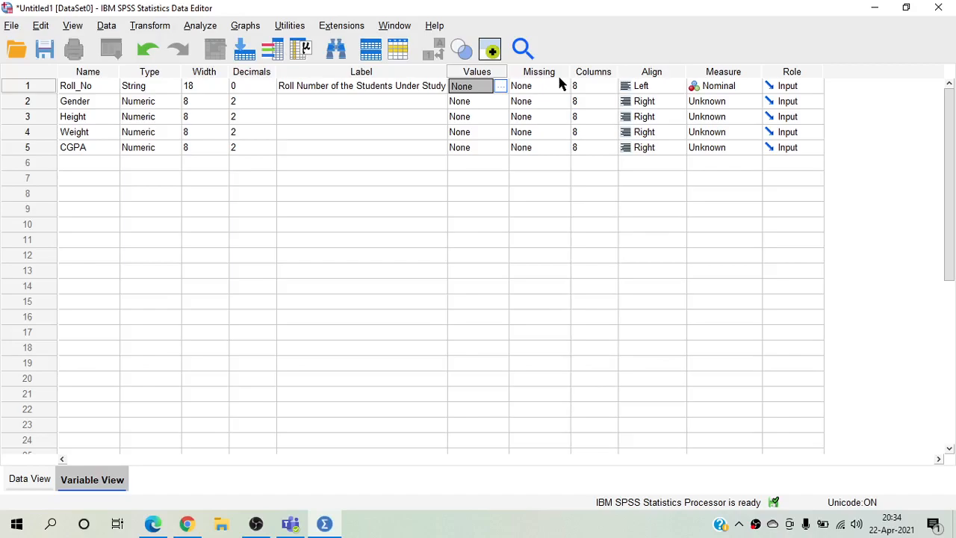
Examine the missing value settings of the Roll_No variable, including the discrete missing values option, and cancel
click(569, 90)
click(572, 87)
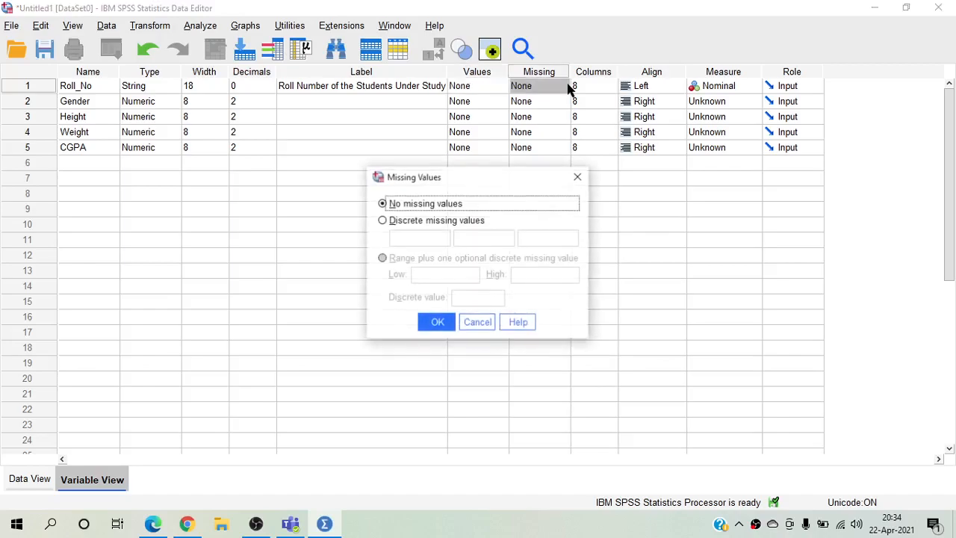
click(411, 221)
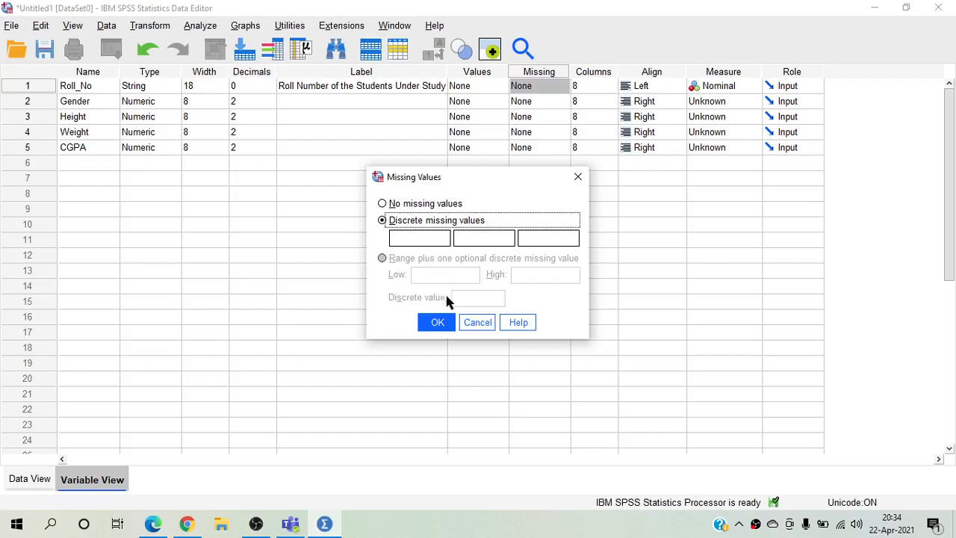
click(476, 324)
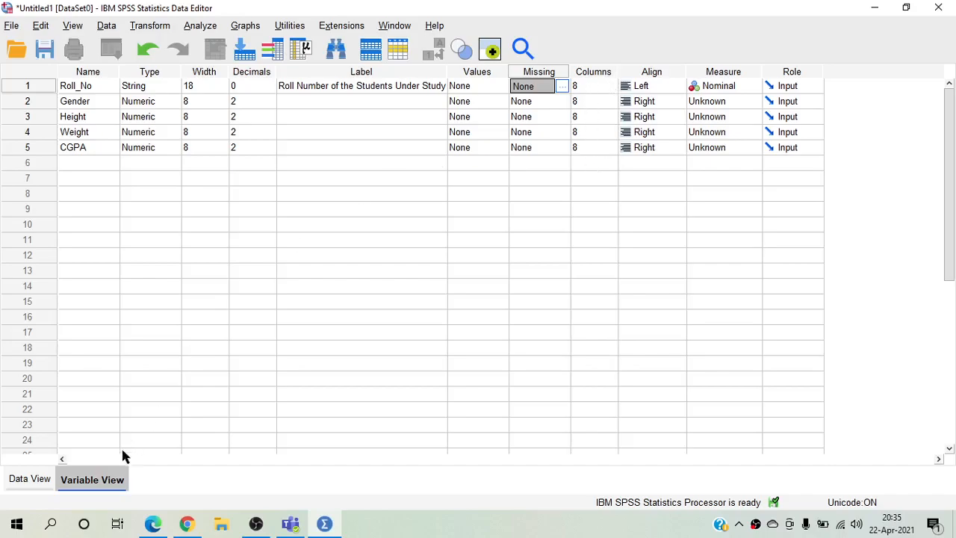
Set the display column width of the Roll_No variable to 20 and check how its column looks in the data grid
click(34, 479)
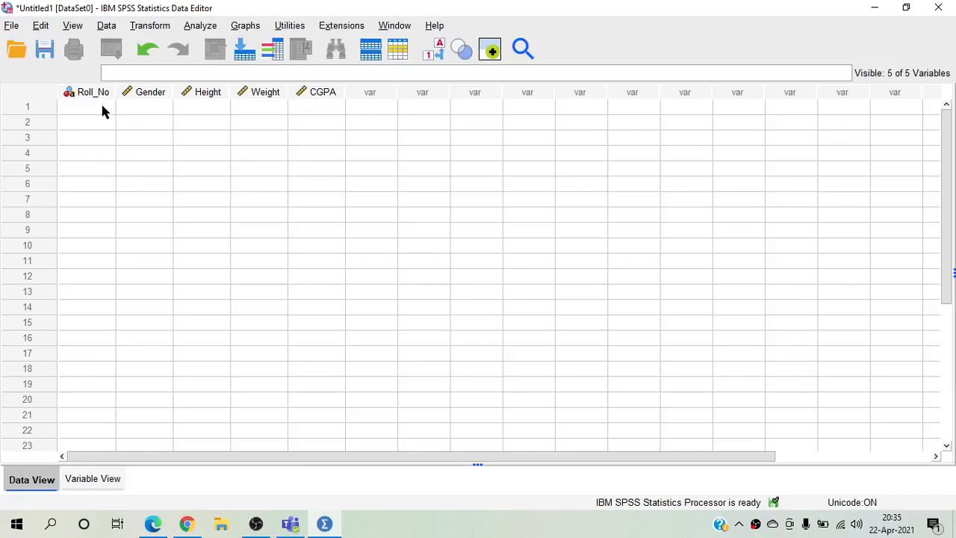
click(92, 479)
click(587, 85)
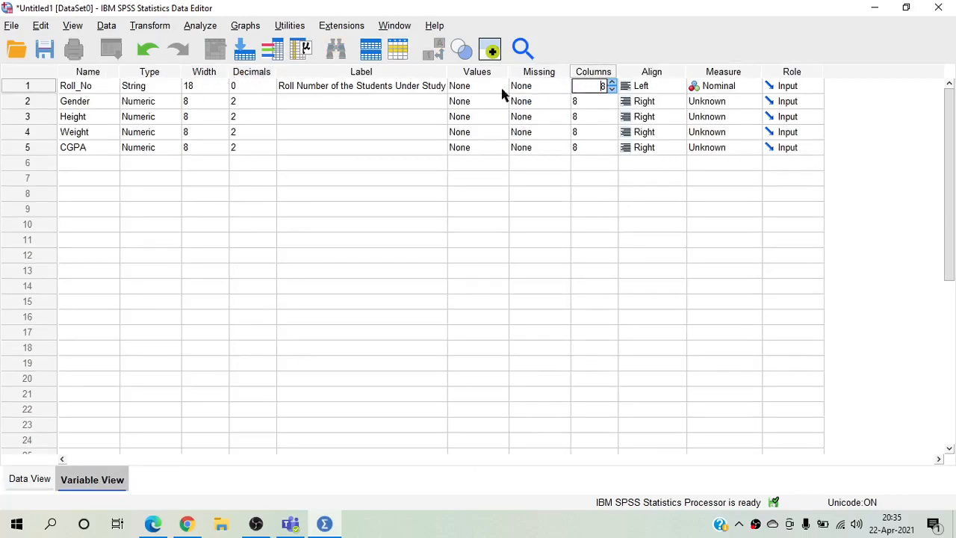
key(BackSpace)
text(20)
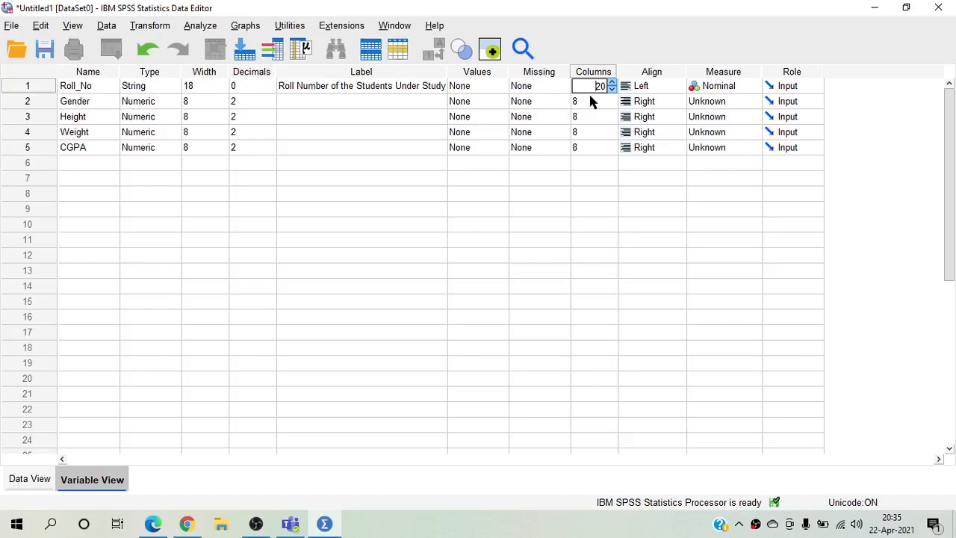
click(35, 482)
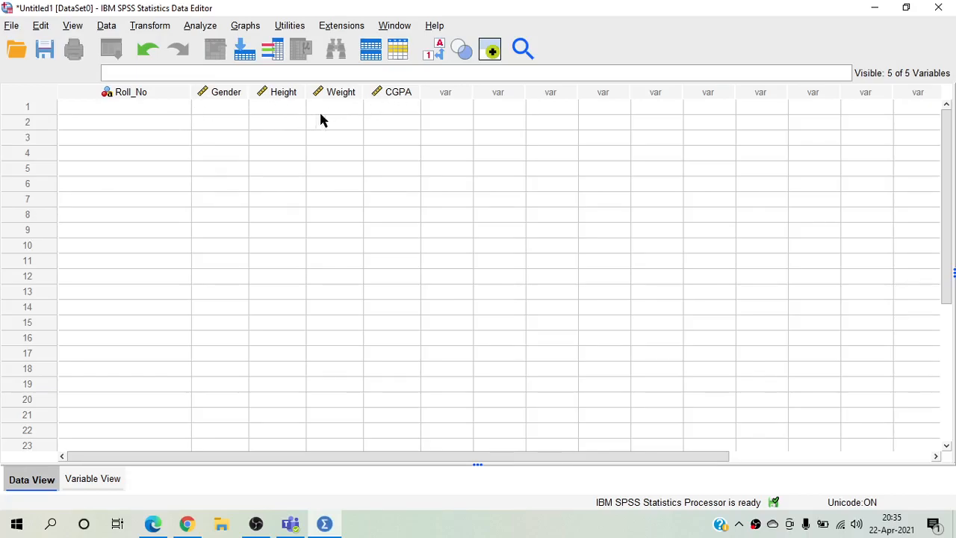
click(78, 481)
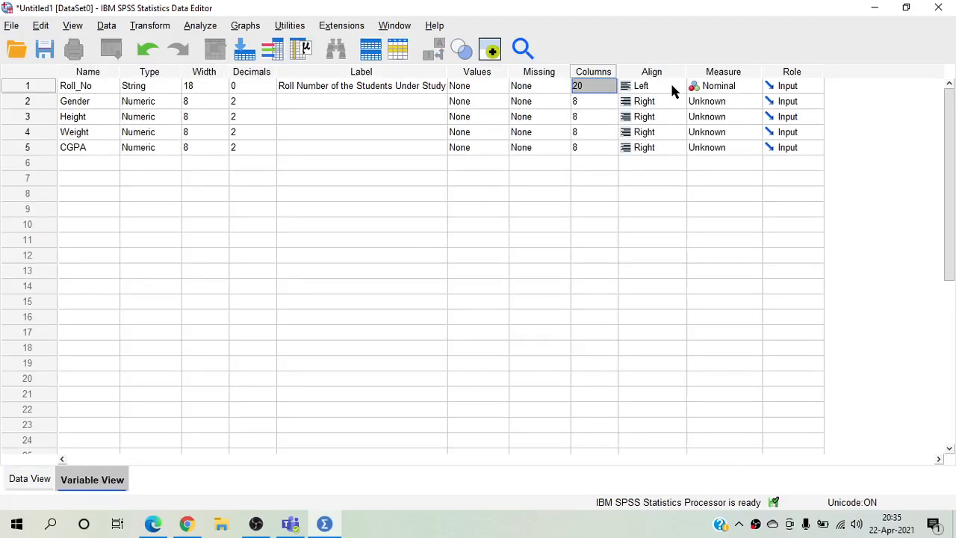
click(27, 478)
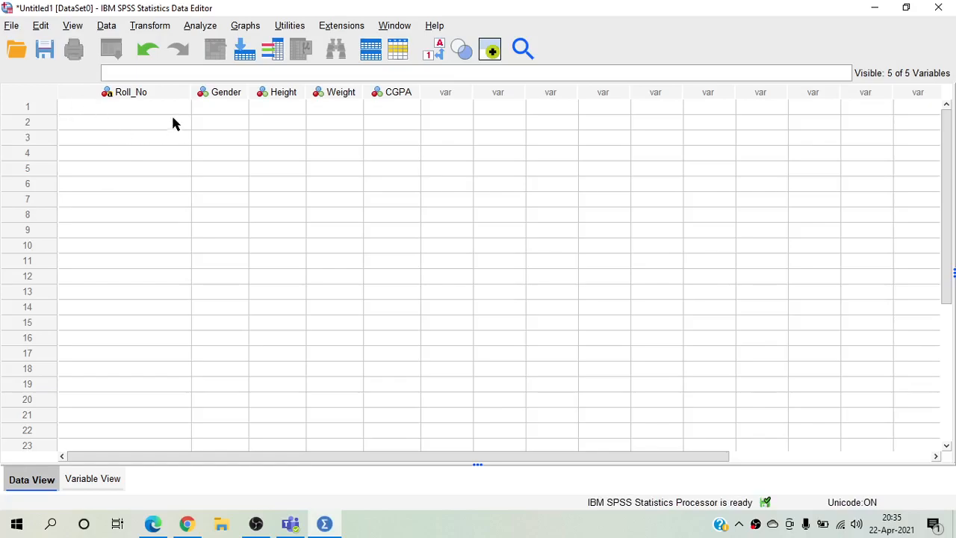
click(92, 479)
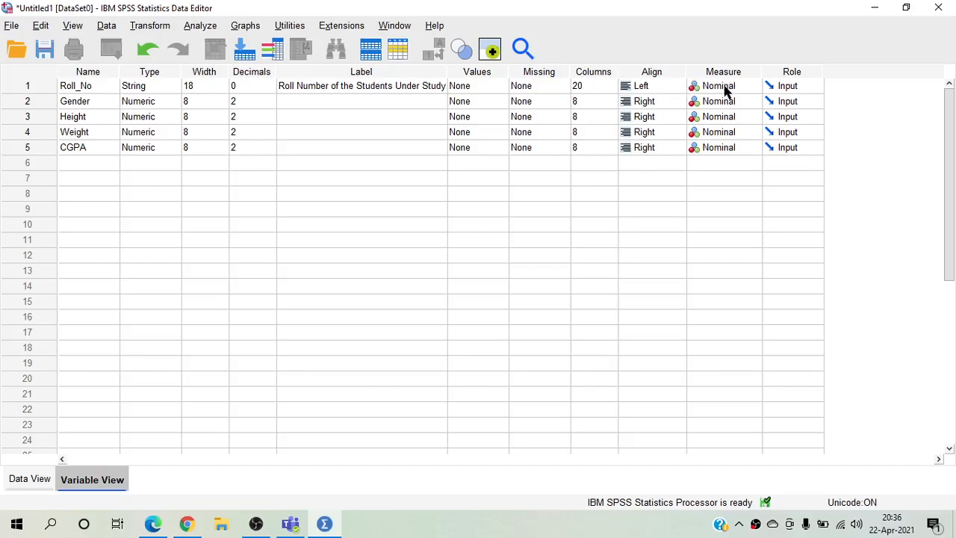
Examine the measurement levels available for the Roll_No variable
click(750, 87)
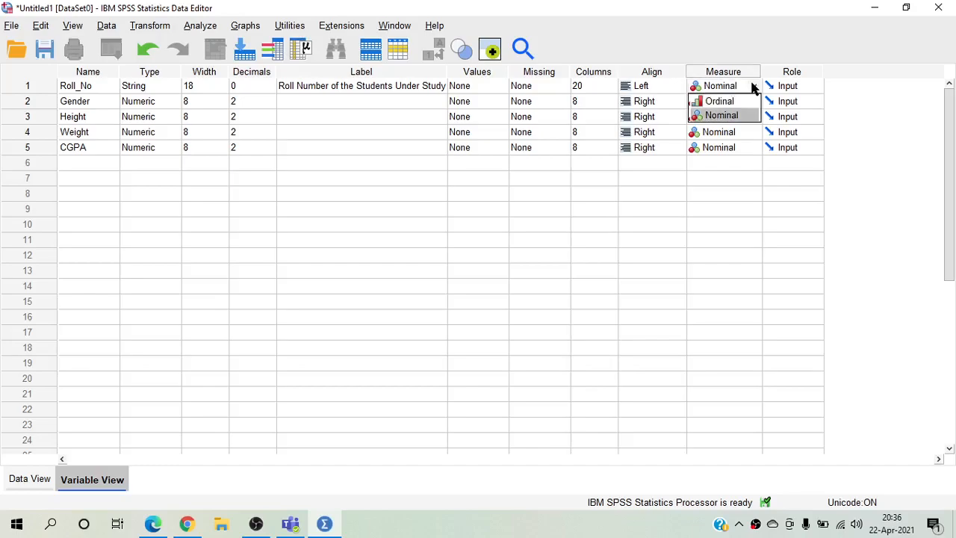
click(760, 86)
click(754, 88)
click(754, 86)
Set the measurement level of Roll_No to Ordinal and that of Gender to Scale
click(156, 104)
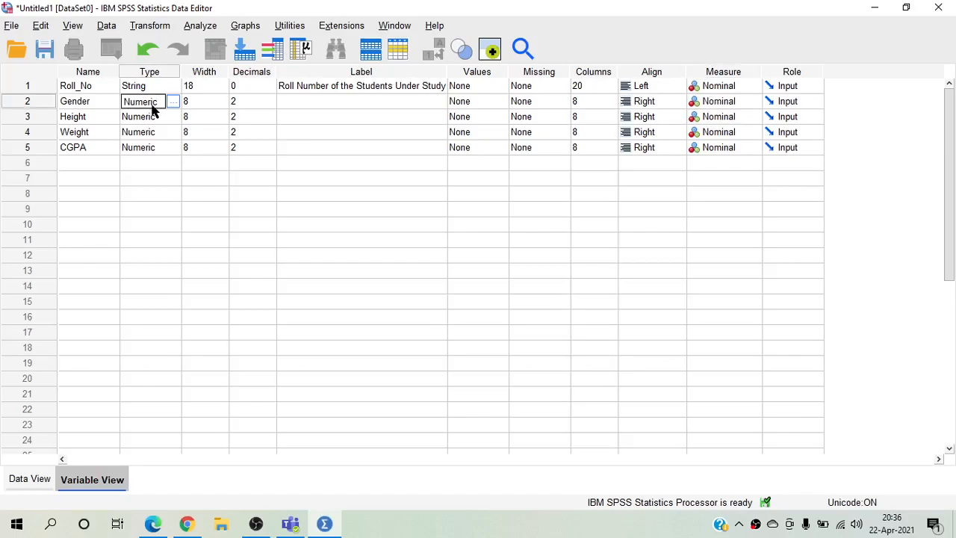
click(755, 101)
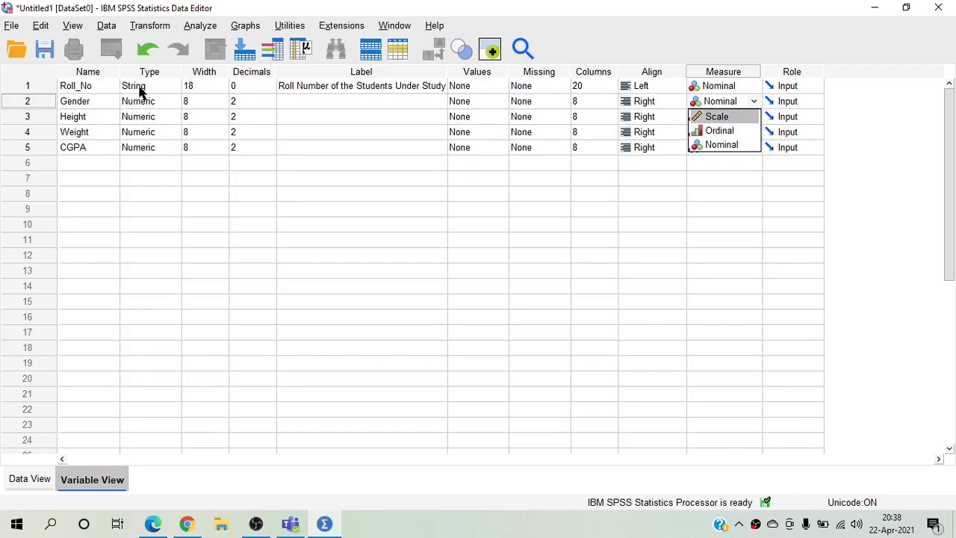
click(734, 132)
click(736, 87)
click(752, 87)
click(728, 102)
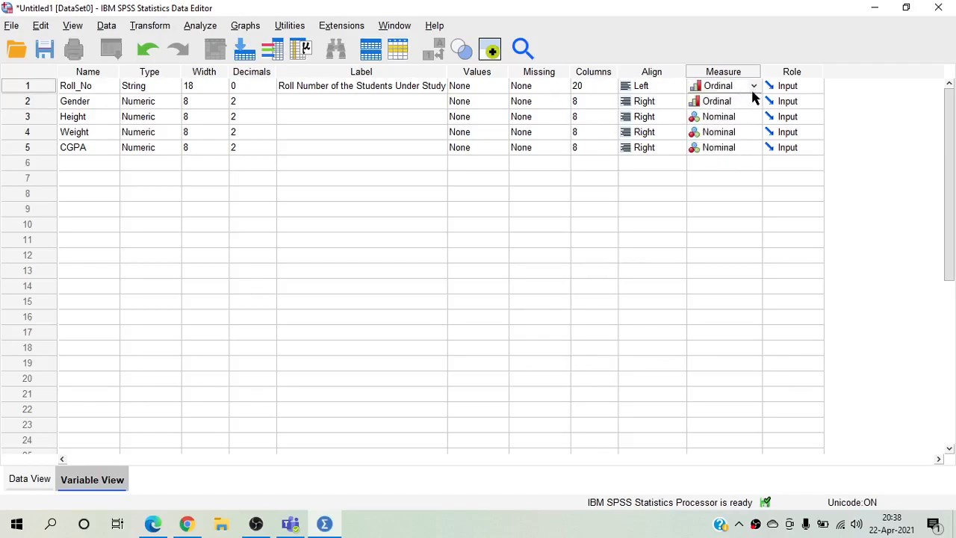
click(753, 101)
click(730, 118)
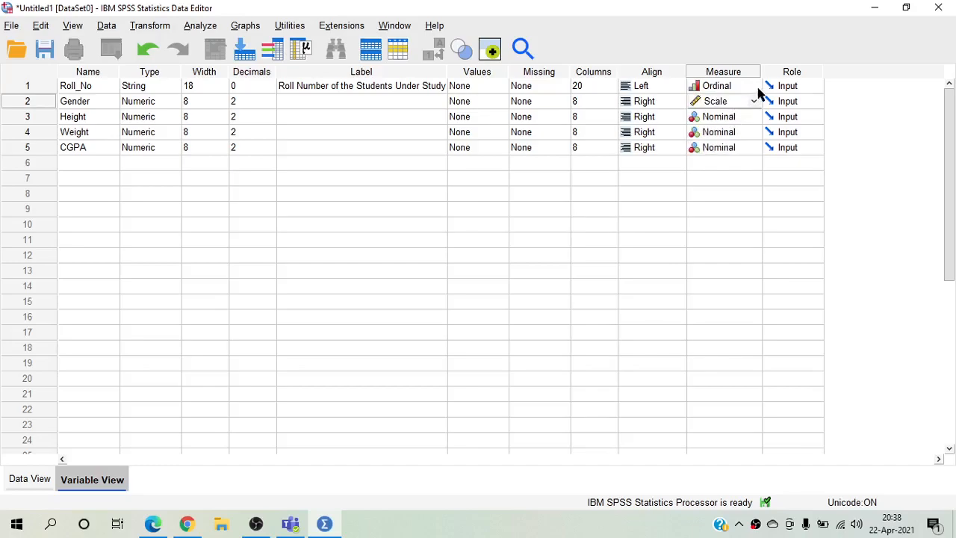
Examine the role options of the Roll_No variable and keep Input as its role
click(803, 73)
click(798, 87)
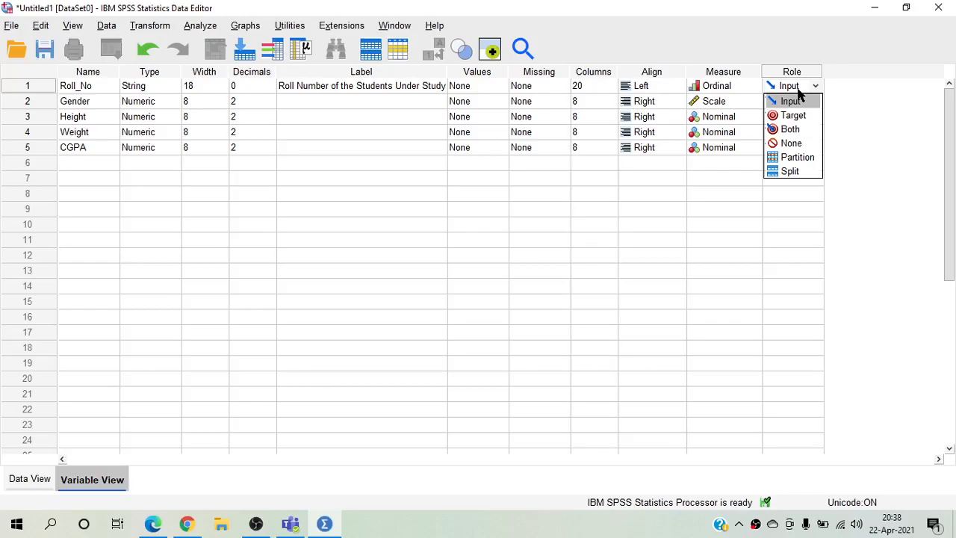
click(791, 100)
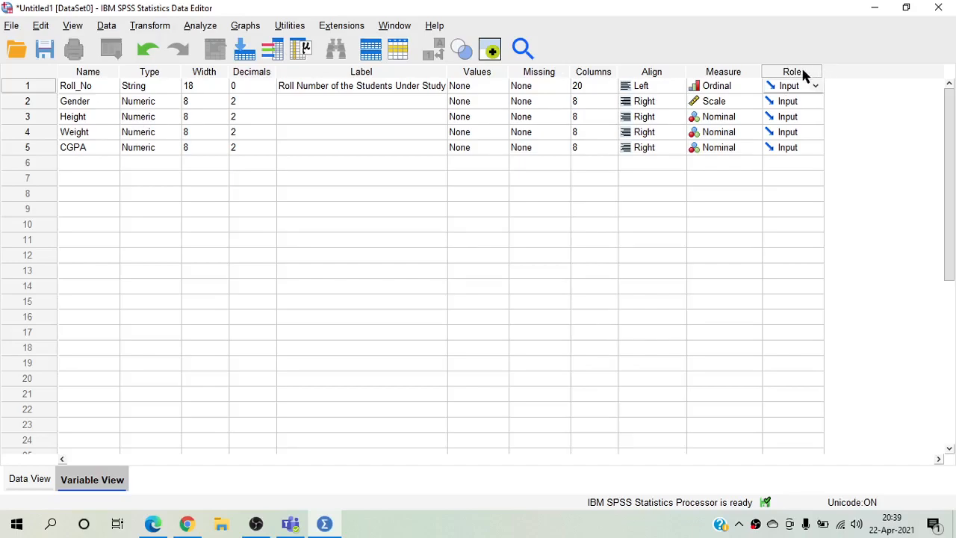
Reduce the number of decimals of the Gender variable to 0
click(88, 101)
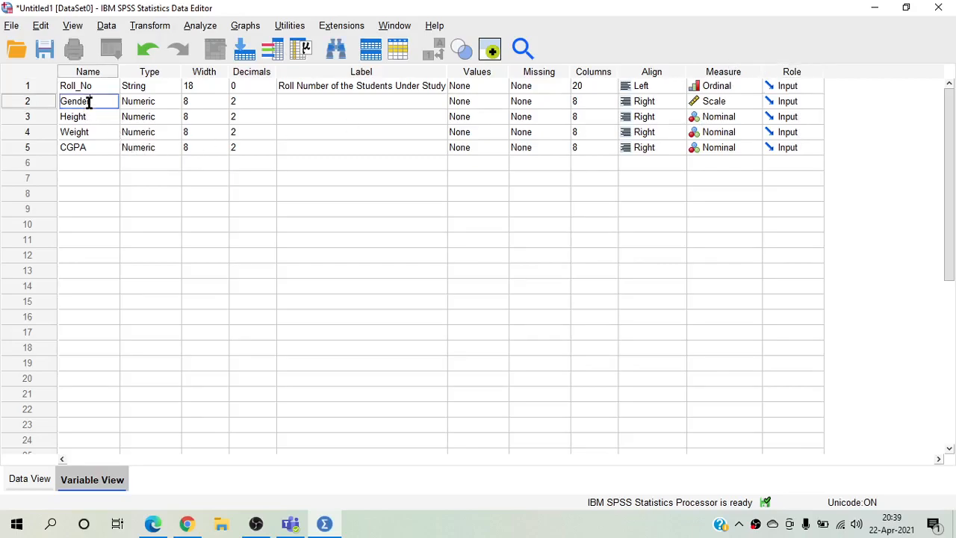
click(164, 99)
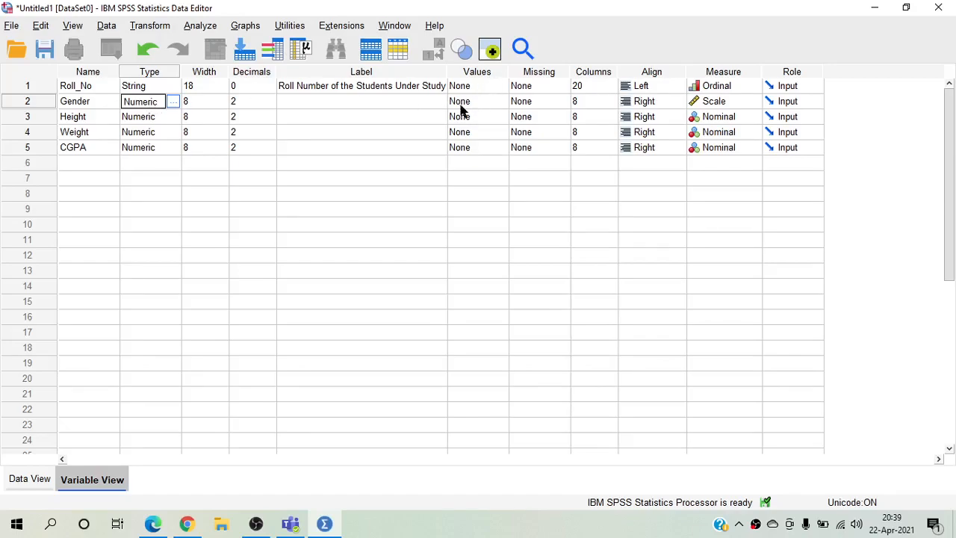
click(193, 104)
click(243, 102)
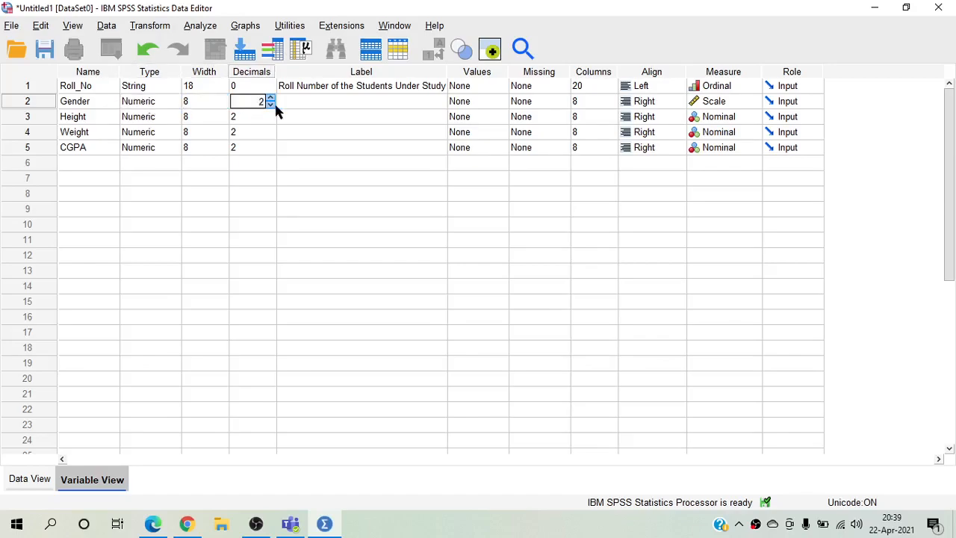
click(270, 104)
click(271, 105)
Give the Gender variable the label "Gender of the Students Under Study"
click(291, 101)
text(Ge)
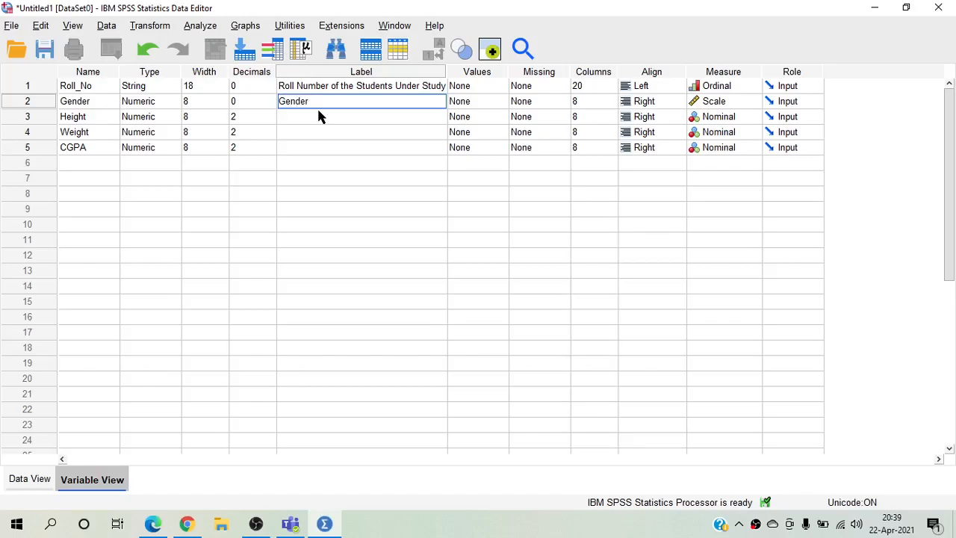
text(nder of the Students Under Study)
key(Return)
key(Up)
key(Right)
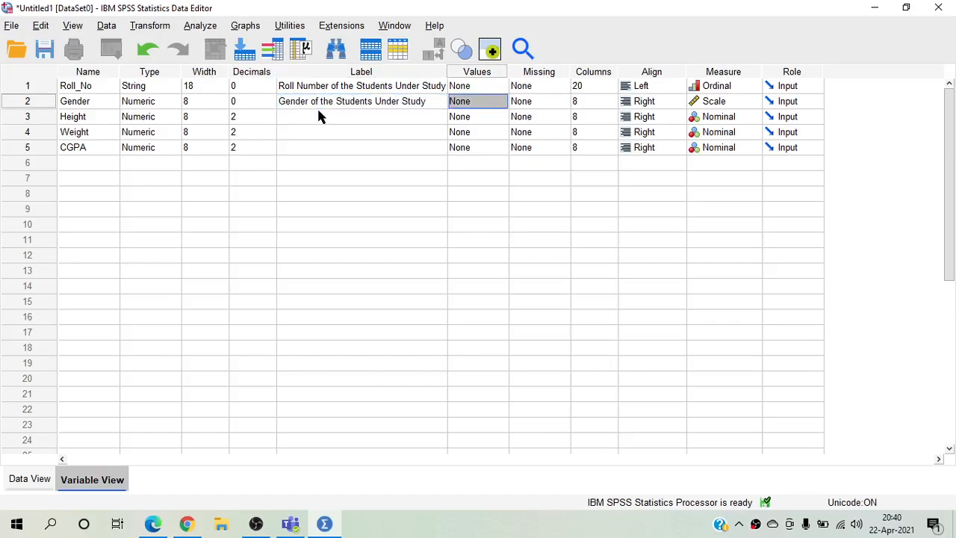
Define the value labels of the Gender variable as 0 = "MALE" and 1 = "FEMALE"
click(506, 108)
click(504, 102)
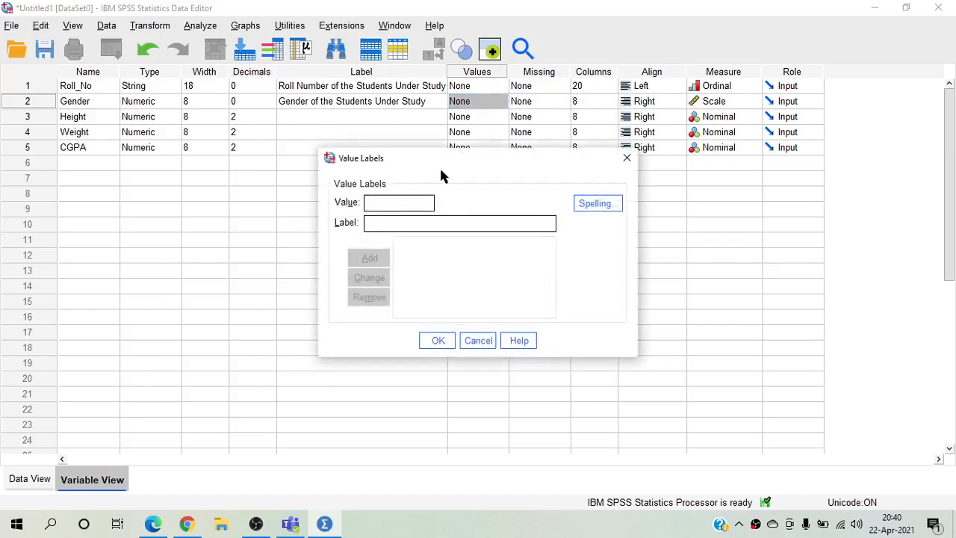
click(396, 221)
text(0)
click(442, 218)
text(MALE)
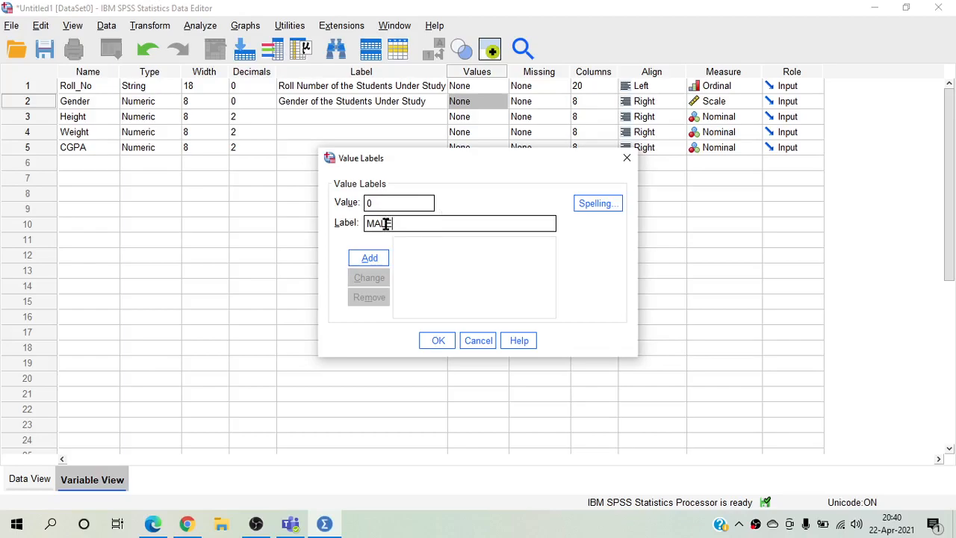
click(370, 258)
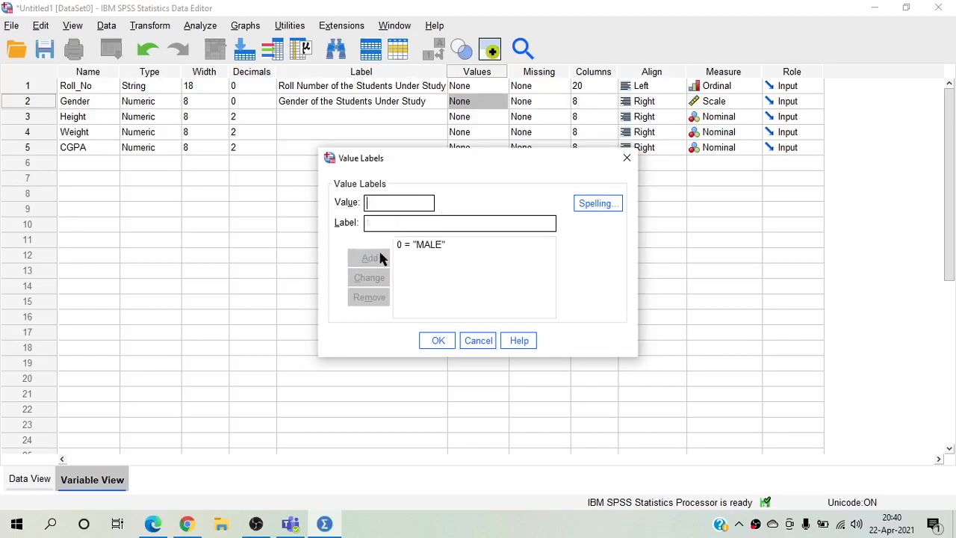
text(1)
key(Tab)
text(FEMALE)
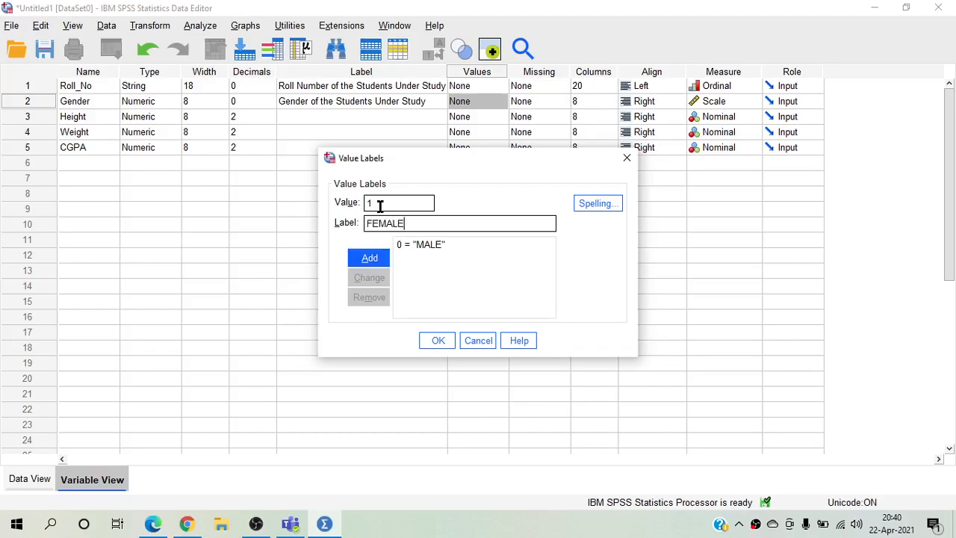
click(374, 258)
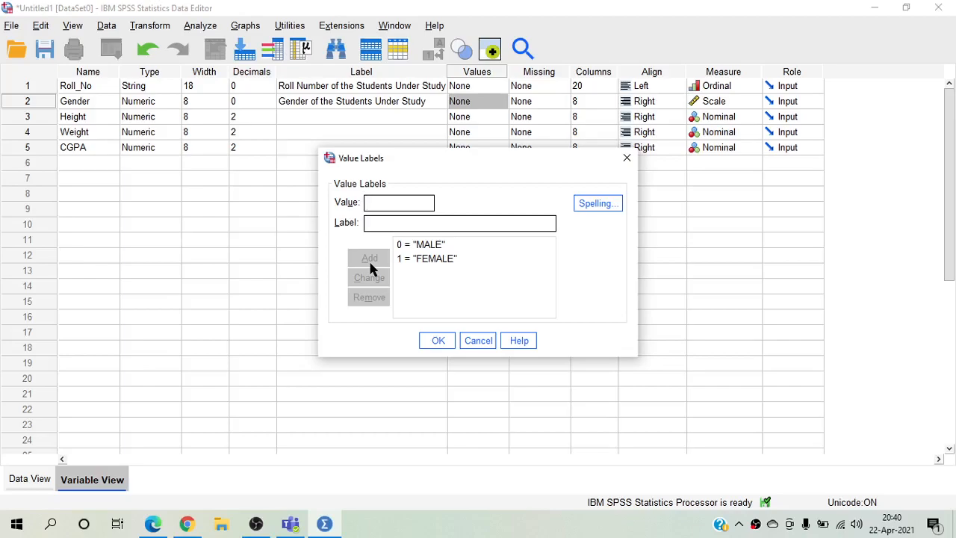
click(429, 345)
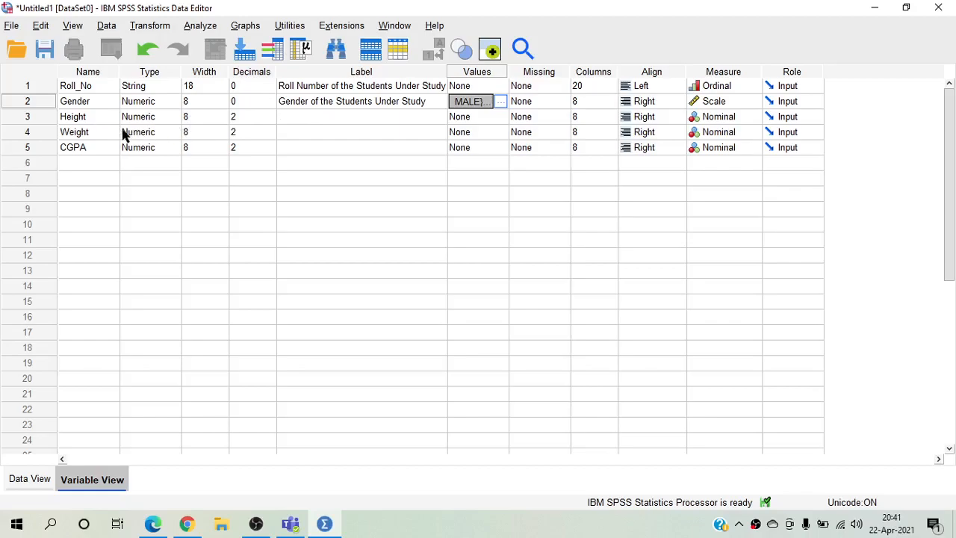
Increase the number of decimals of the Height variable to 4
click(273, 117)
click(271, 113)
click(270, 114)
Label the Height variable "Height of the Student Under Study (in INCHES)" and set its measurement level to Scale
click(297, 117)
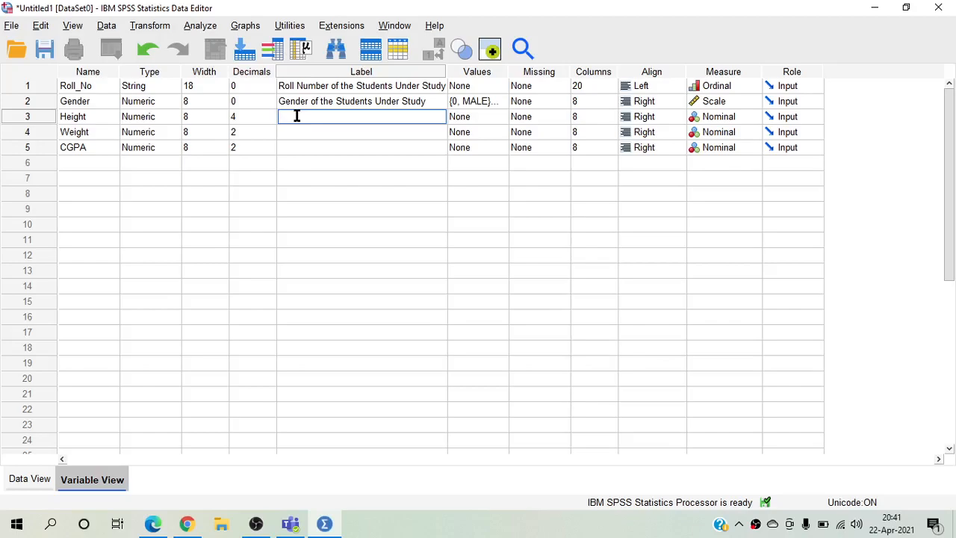
text(Height of the Student Under S)
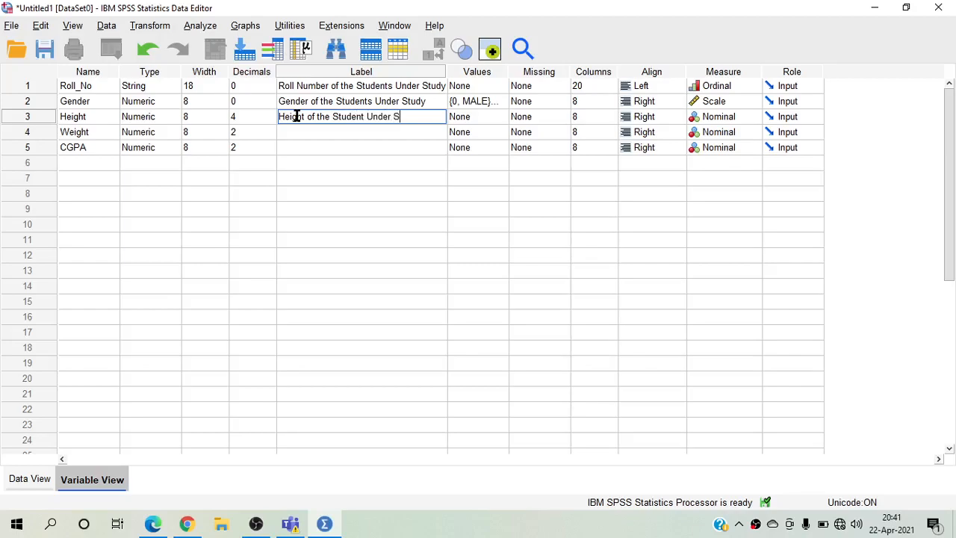
text(tudy (in INCHES))
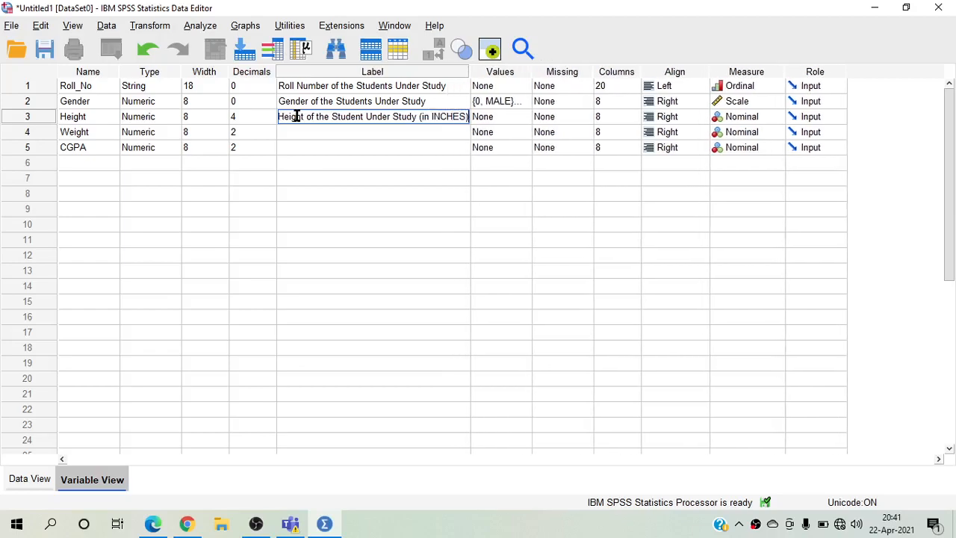
key(Return)
click(296, 120)
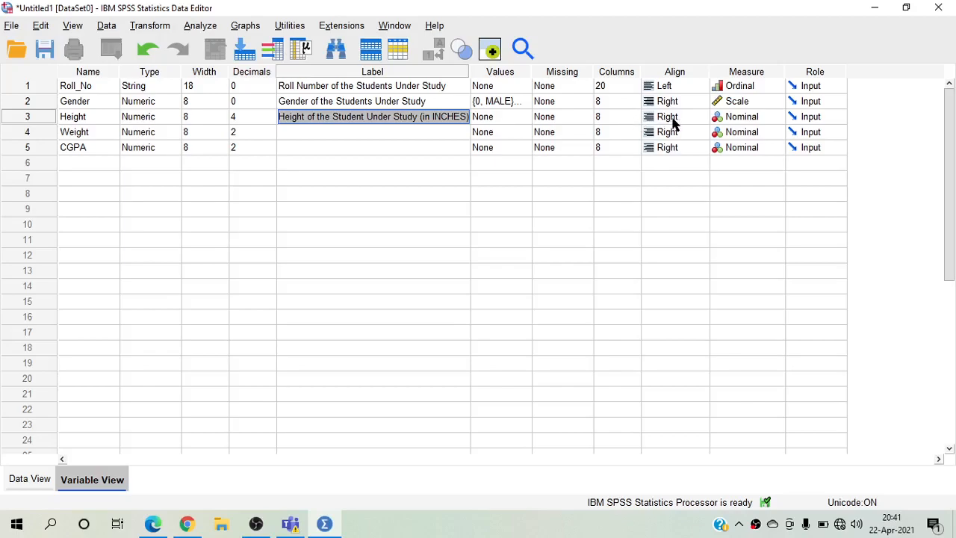
click(731, 122)
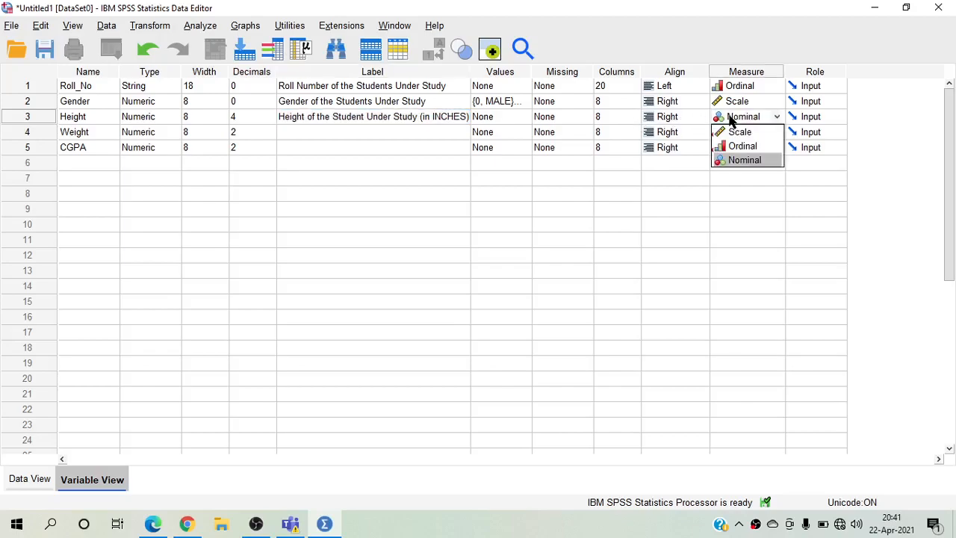
click(734, 132)
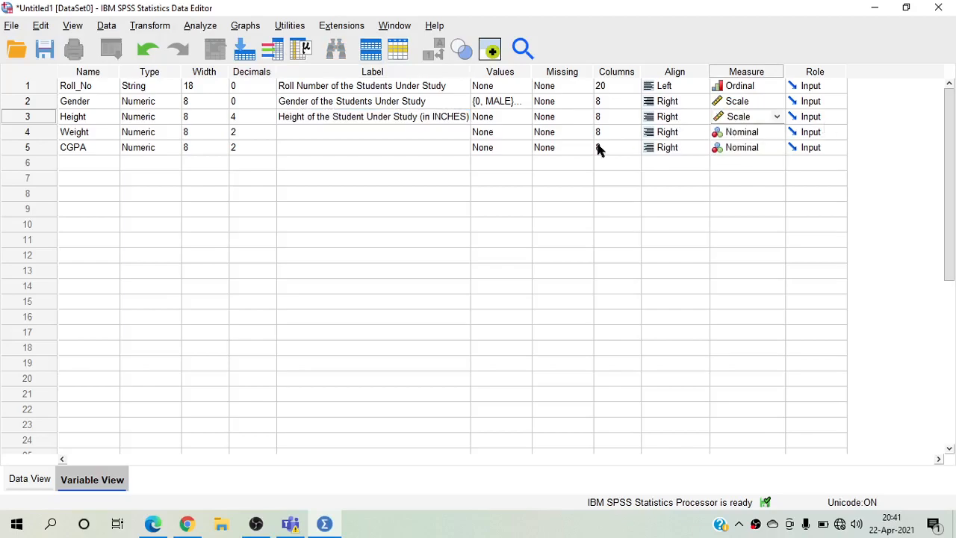
Copy the label text of the Height variable into the label of the Weight variable
click(290, 131)
click(291, 116)
drag(278, 116, 478, 121)
key(ctrl+c)
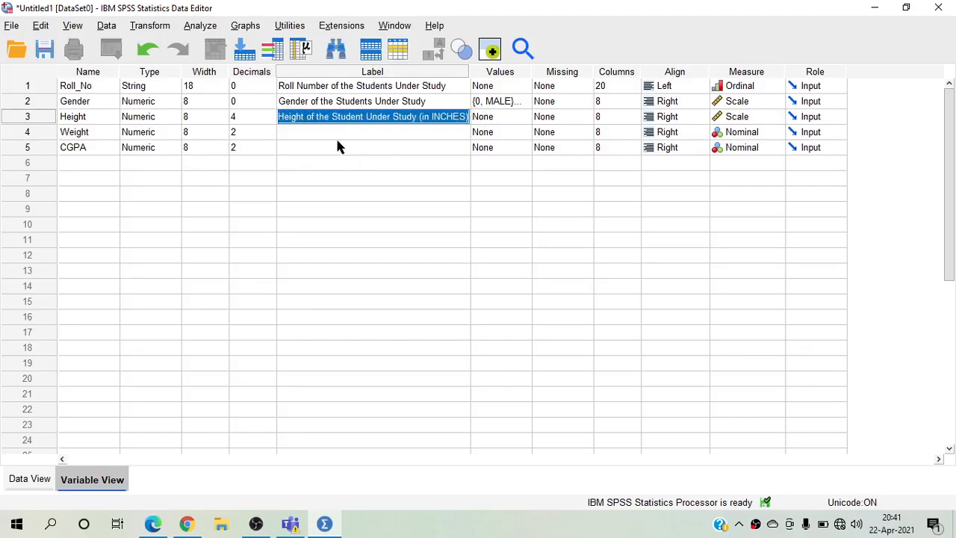
click(311, 131)
key(ctrl+v)
Set the number of decimals of the Weight variable to 4
click(264, 133)
click(270, 130)
click(271, 130)
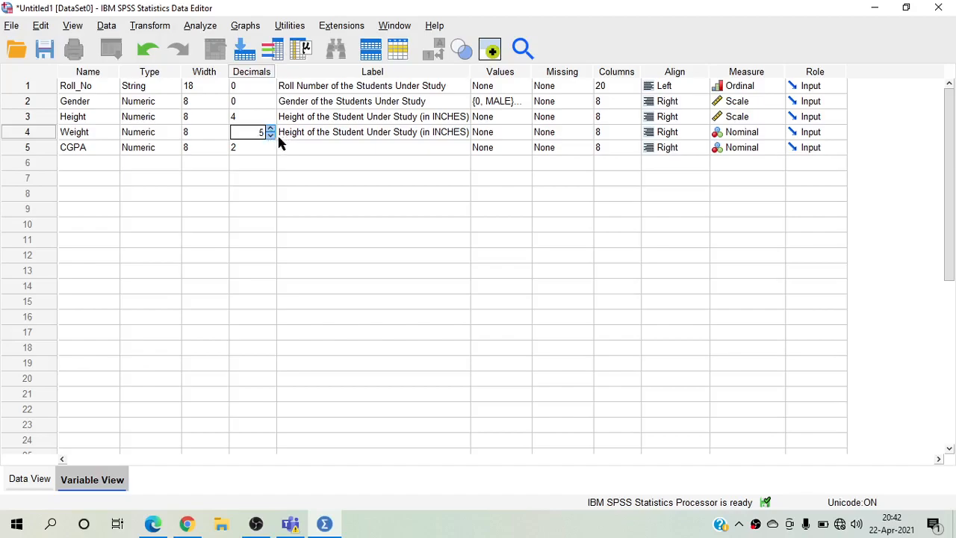
Change the label of the Weight variable to "Weight of the Student Under Study (in KGs)"
click(306, 132)
key(Left)
key(Left)
key(Left)
key(Left)
key(BackSpace)
key(BackSpace)
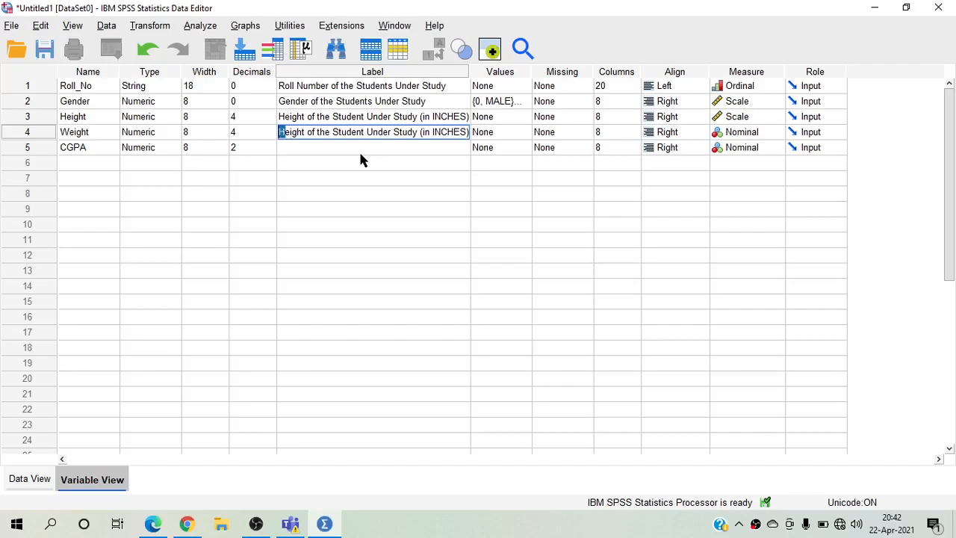
text(We)
key(Right)
key(Right)
key(Right)
key(Right)
key(Right)
key(Right)
key(Right)
key(Right)
key(Right)
key(Right)
key(Right)
key(Right)
key(Right)
key(Right)
key(Right)
key(Right)
key(Right)
key(Right)
key(Right)
key(Right)
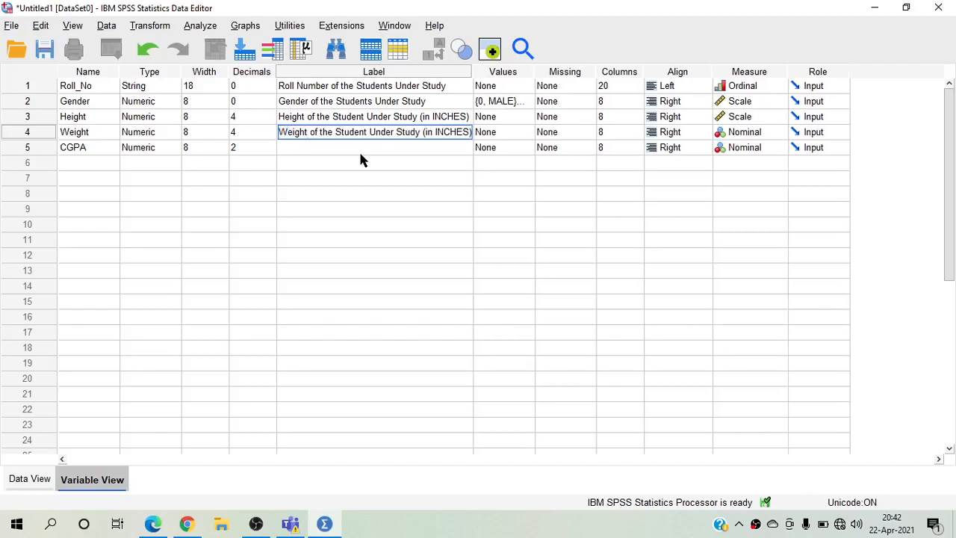
key(Right)
key(Right)
key(Right)
key(Right)
key(Right)
key(shift+Right)
key(shift+Right)
key(shift+Right)
key(shift+Right)
key(shift+Right)
key(shift+Right)
text(KGs)
key(Return)
Set the measurement level of the Weight variable to Scale
key(Up)
key(Right)
key(Right)
key(Right)
key(Right)
key(Right)
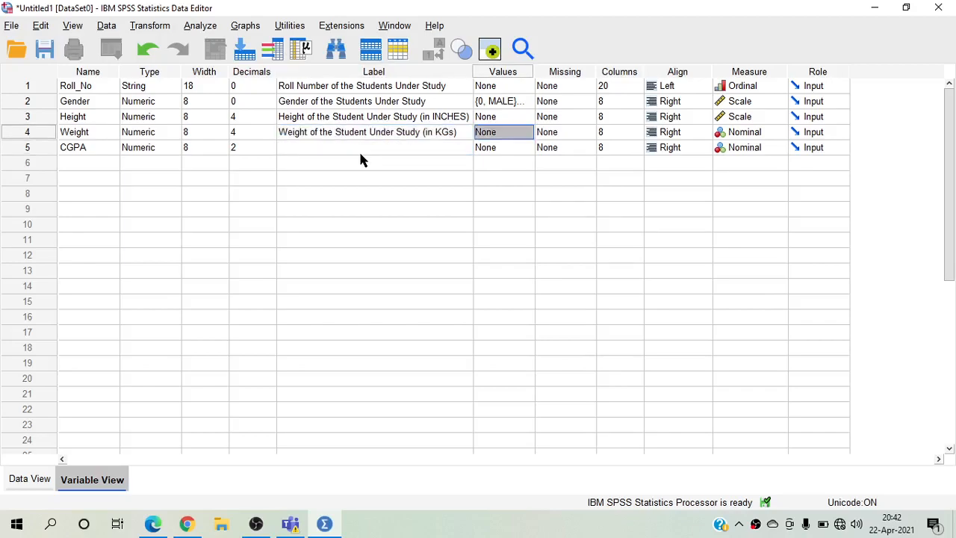
click(779, 132)
click(751, 145)
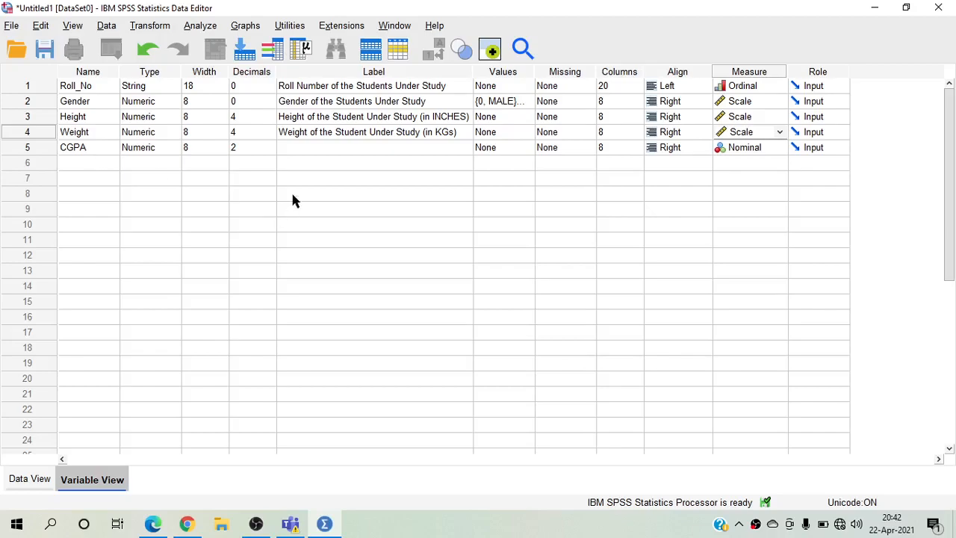
Label the CGPA variable "Cumulative Grade Point Average" and set its measurement level to Scale
click(318, 147)
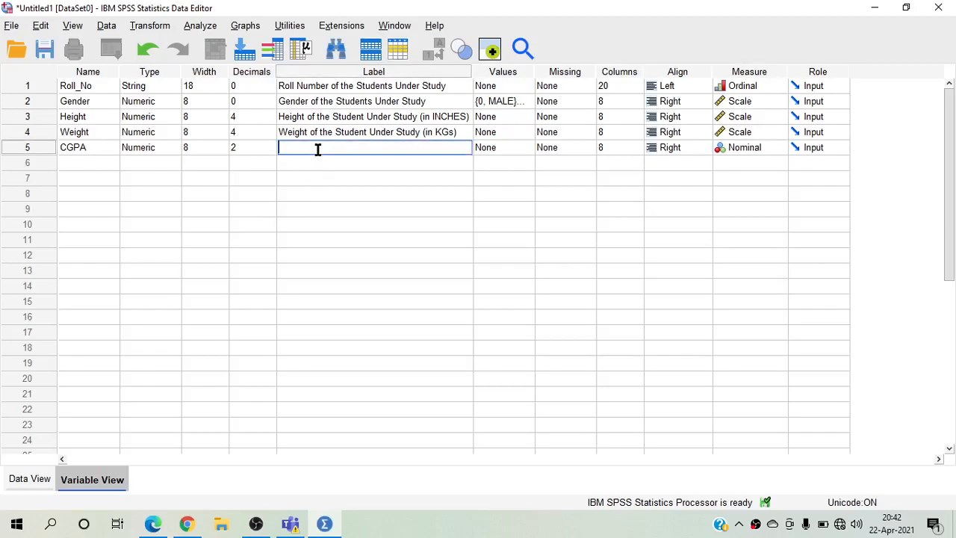
text(Cumulative Grade Point Average)
click(738, 150)
click(738, 161)
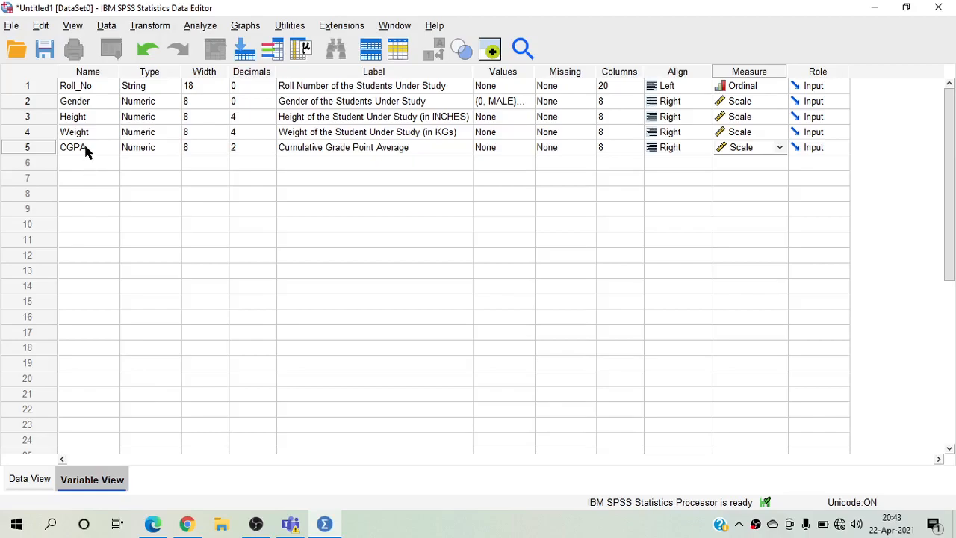
Examine the variable columns and case rows of the empty data sheet alongside the variable definitions
click(22, 484)
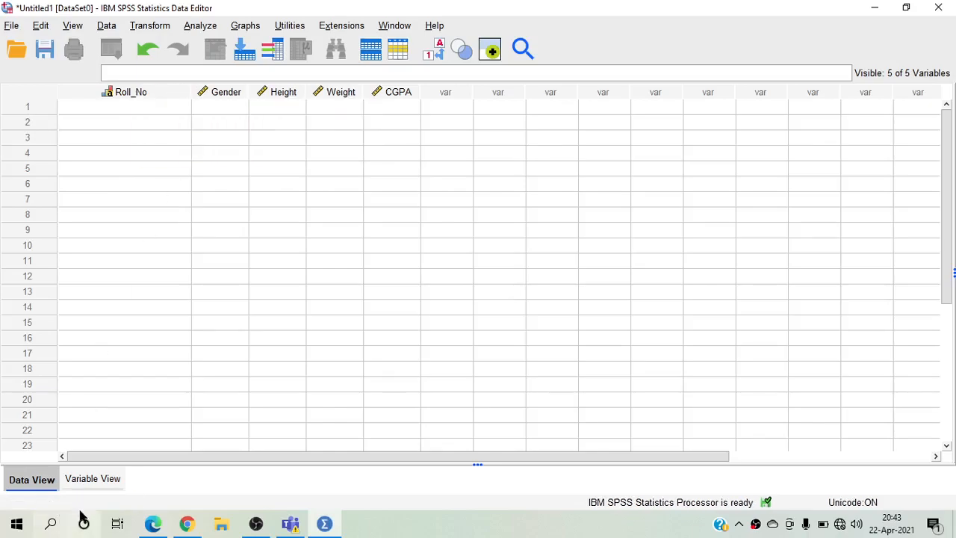
click(92, 479)
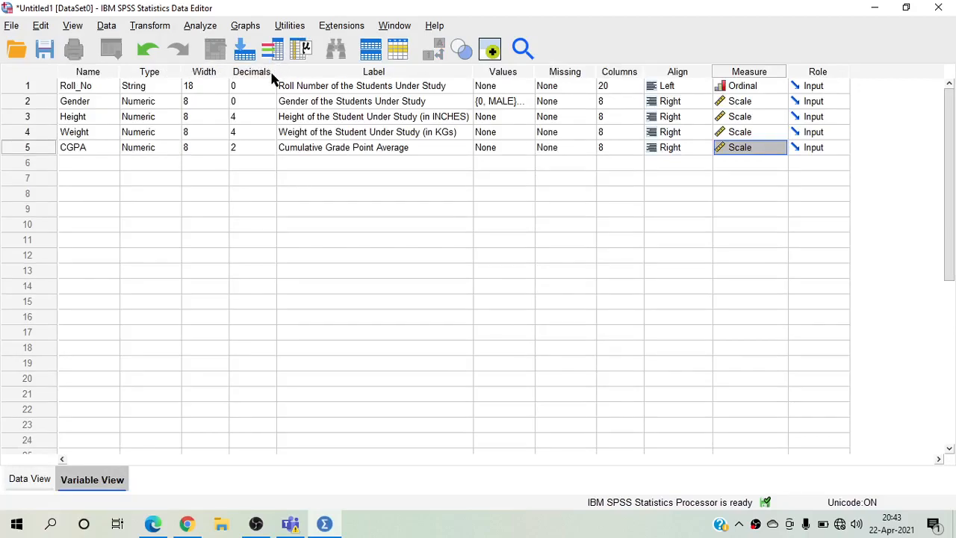
click(31, 479)
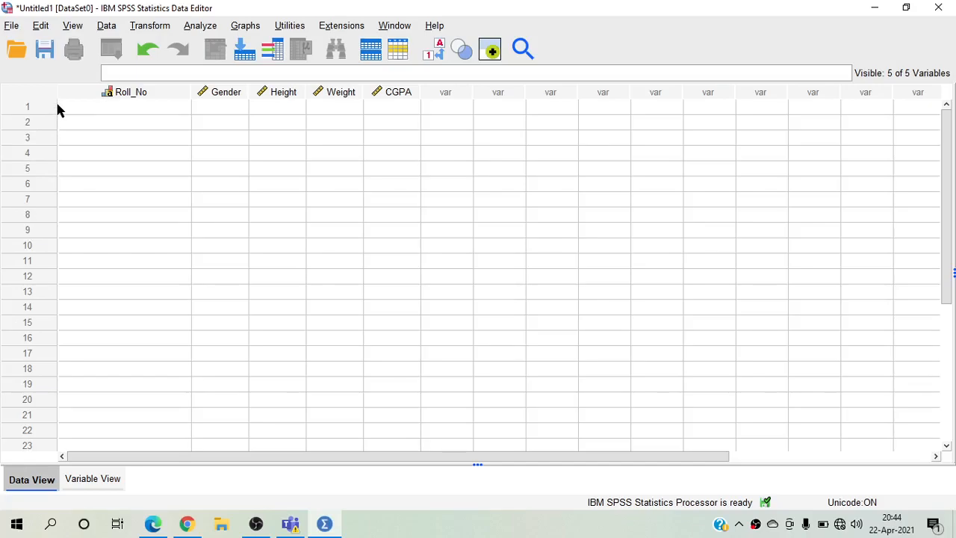
click(95, 107)
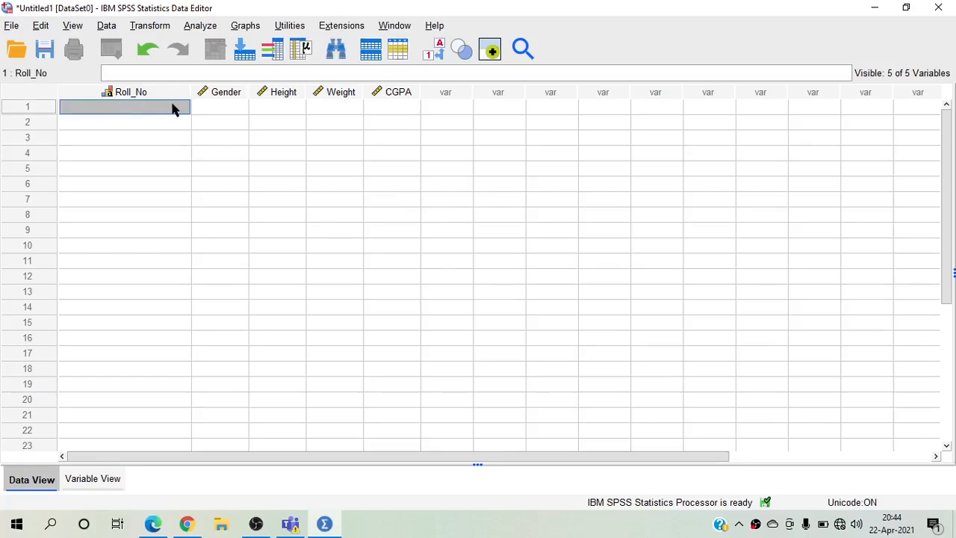
click(221, 110)
click(278, 110)
click(319, 111)
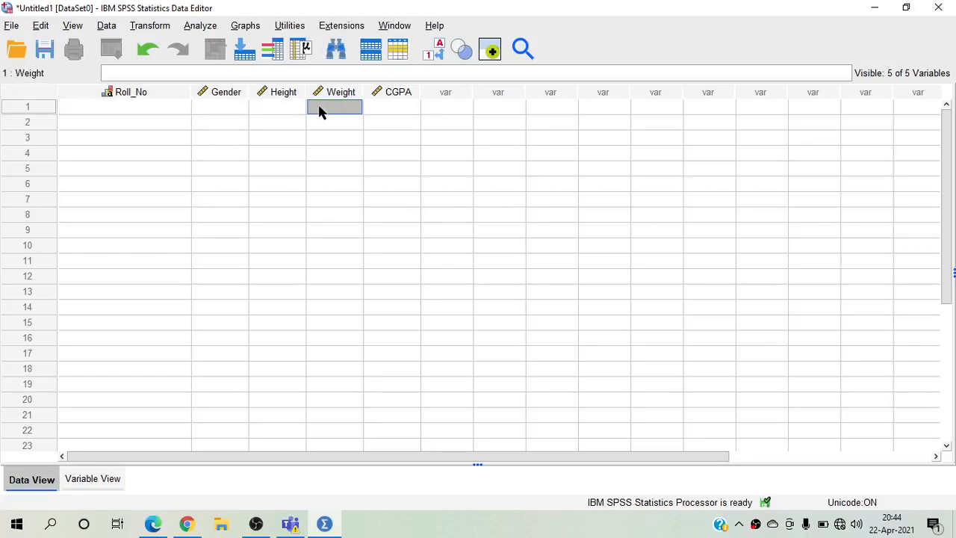
click(377, 106)
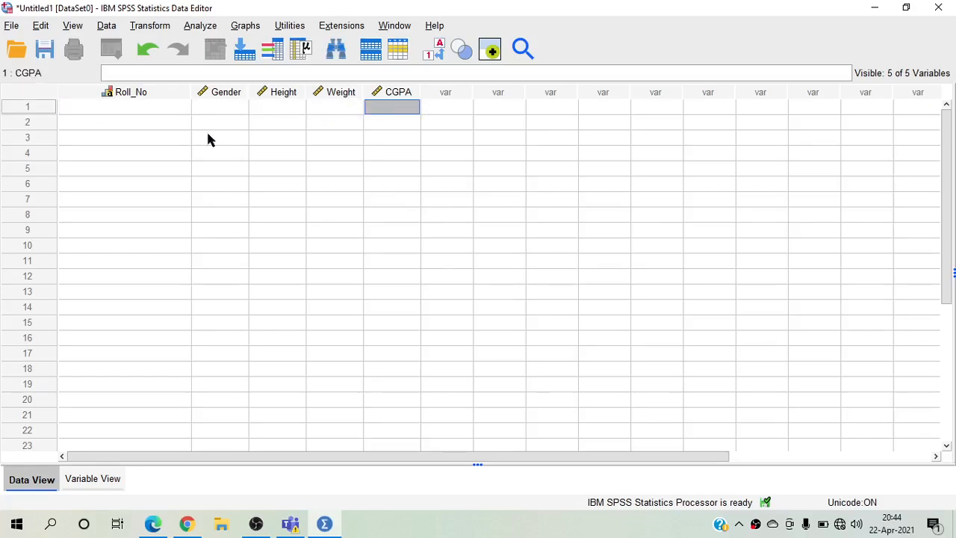
click(87, 124)
click(88, 139)
click(86, 154)
click(85, 171)
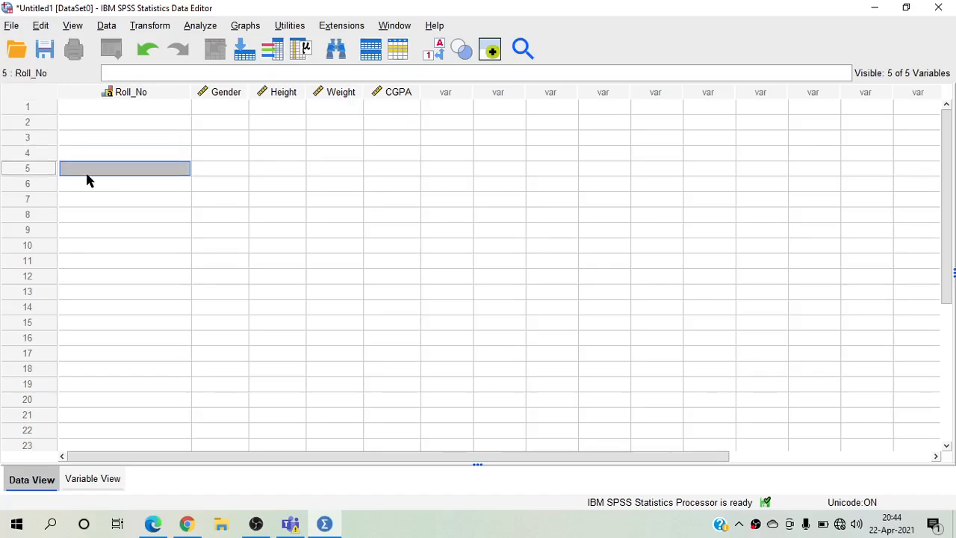
click(100, 184)
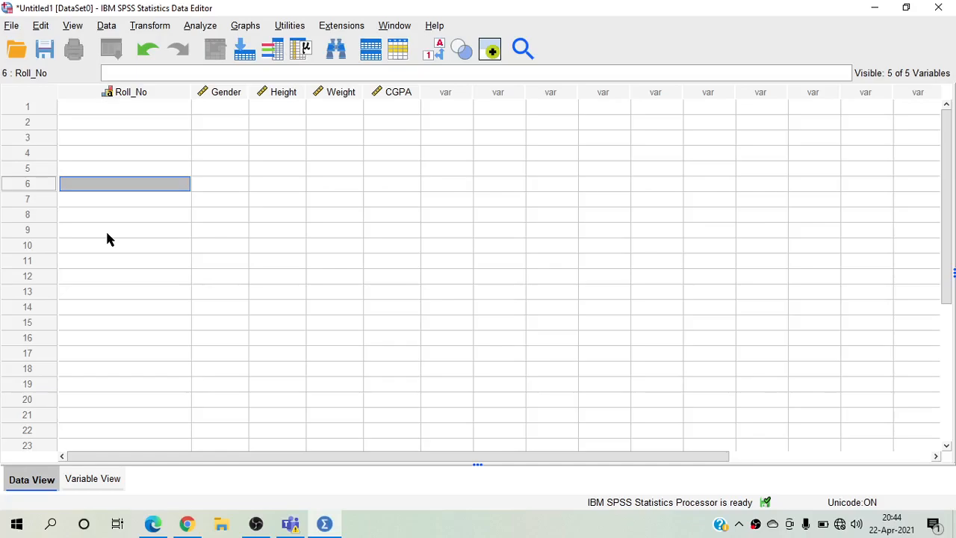
Enter the first student's roll number, ending in "-MPHIL-STAT-20", in row 1 of the Roll_No column
key(Up)
key(Up)
key(Up)
key(Up)
key(Up)
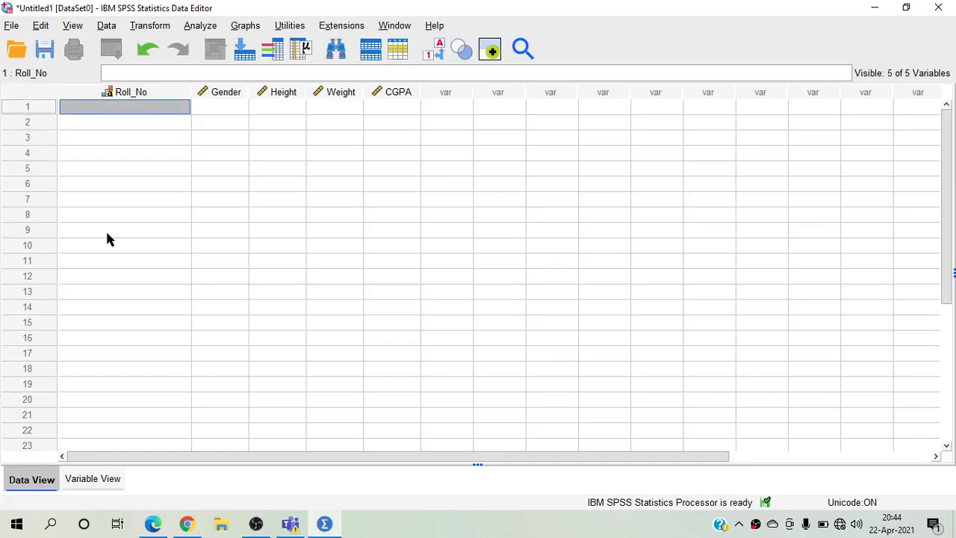
text(0551-MPHIL-STAT-20)
key(Return)
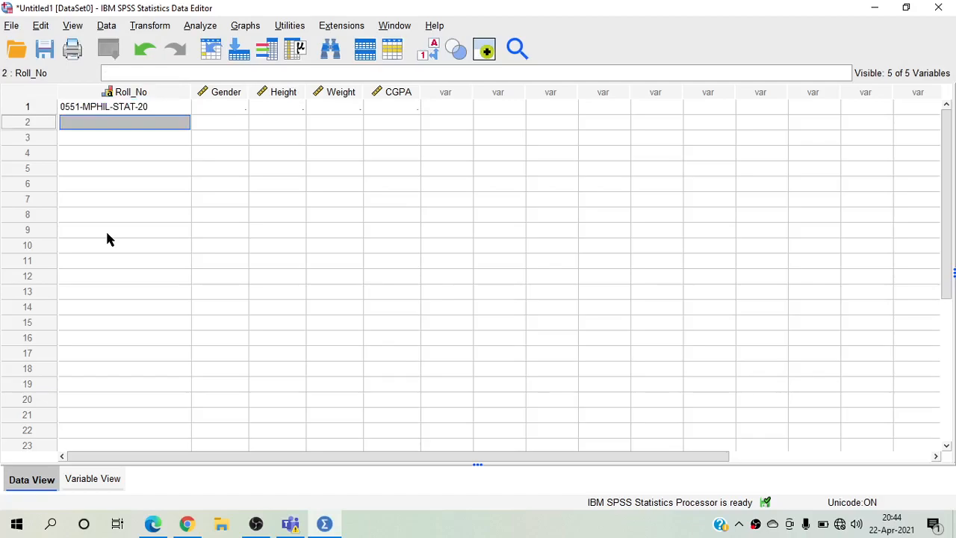
key(Up)
key(Right)
key(Left)
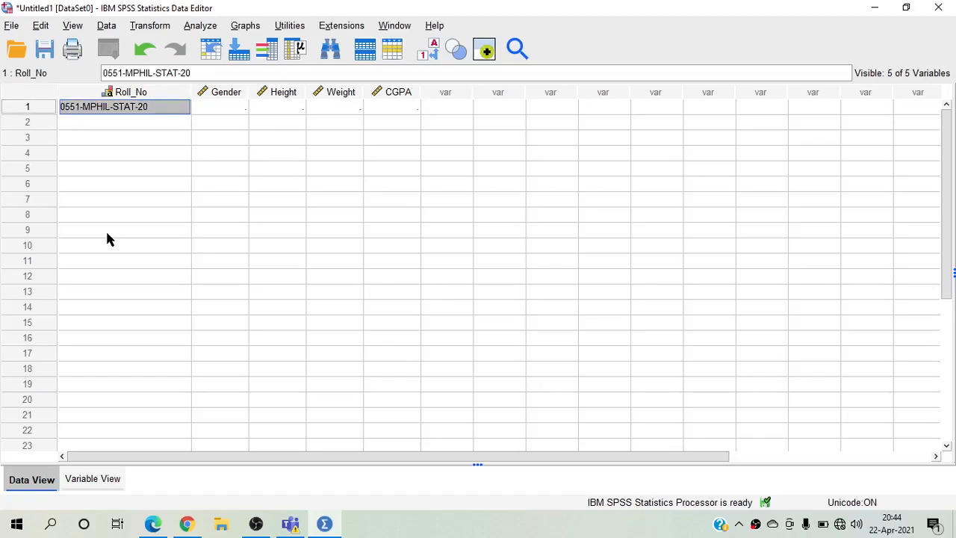
key(Right)
key(Right)
key(Right)
key(Right)
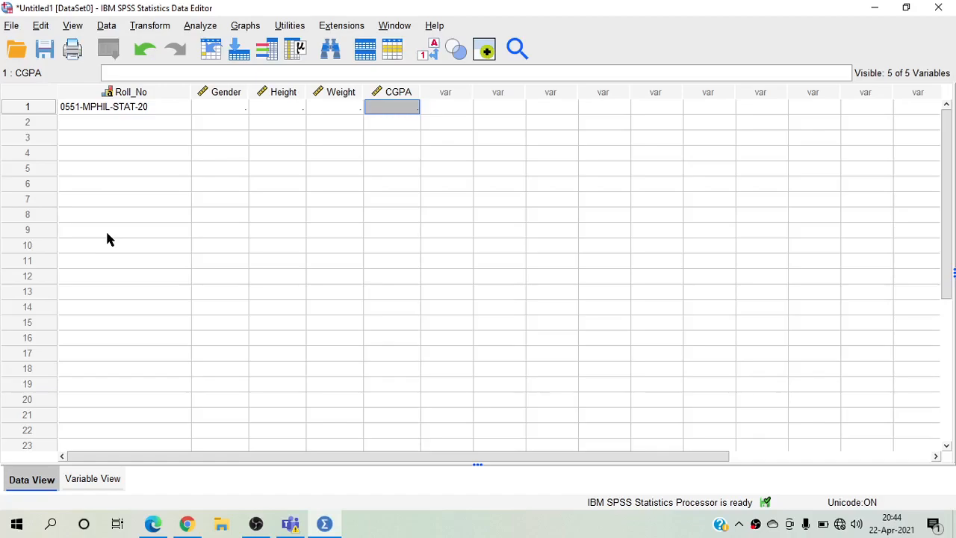
key(Left)
key(Left)
key(Left)
key(Left)
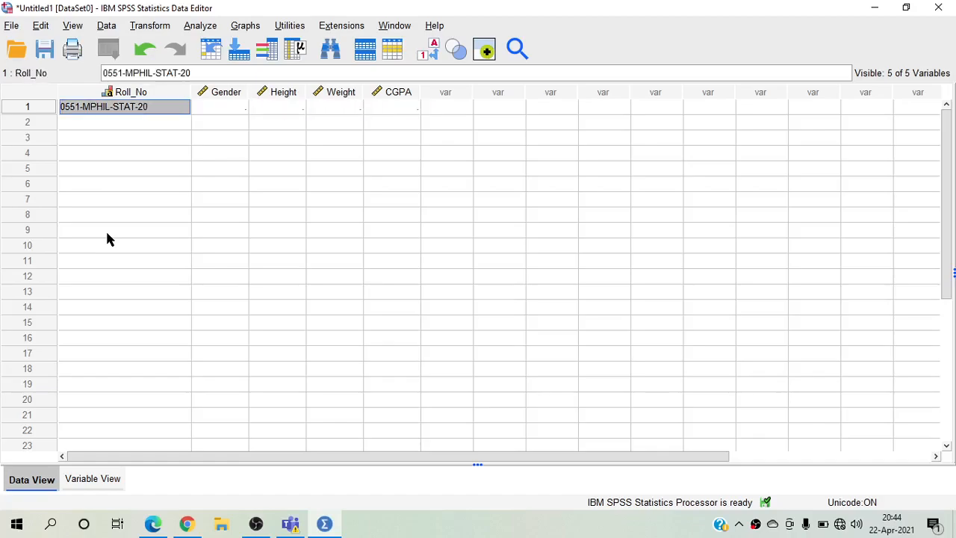
Enter the second student's roll number, ending in "-MPHIL-STAT-20", in row 2 of the Roll_No column
key(Down)
text(0552)
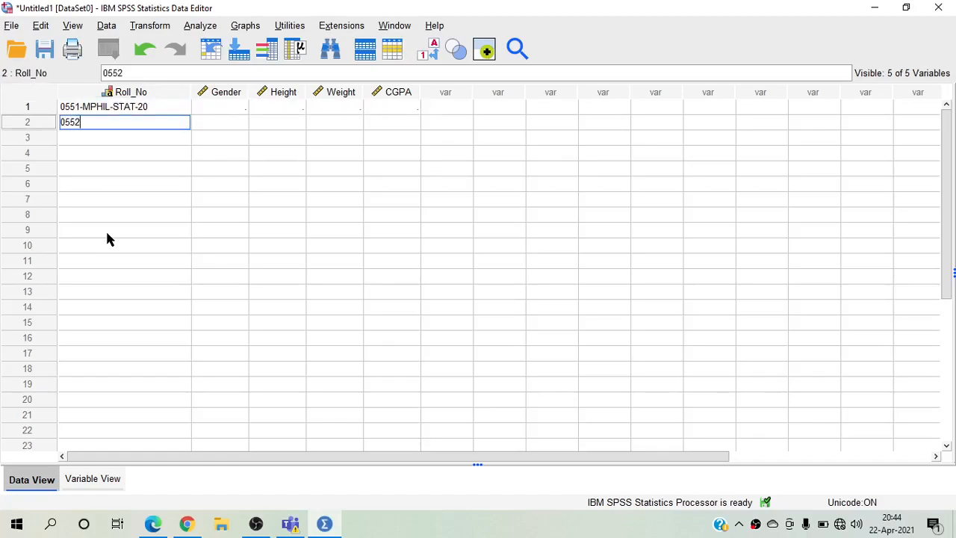
text(-MPHIL-STAT-20)
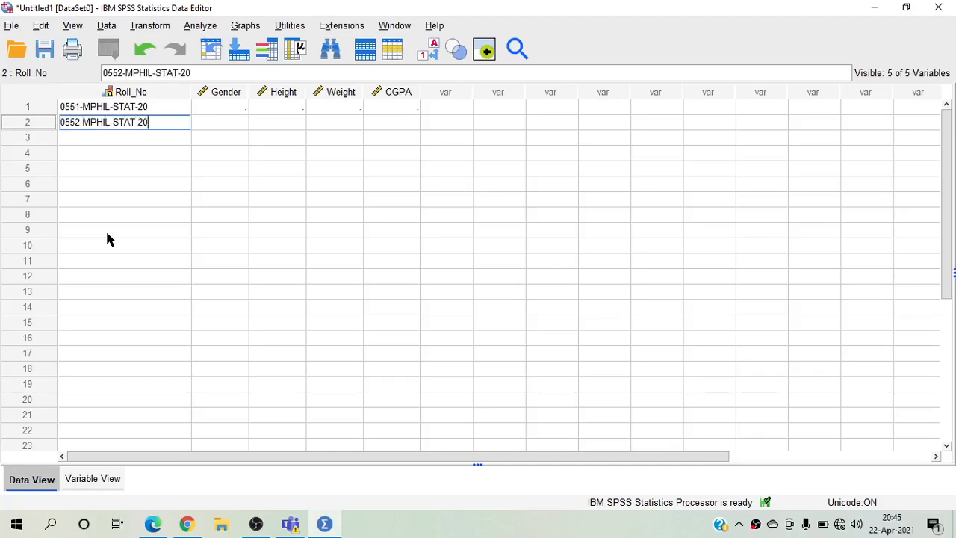
key(Return)
Copy the "-MPHIL-STAT-20" ending of the roll number in row 2
key(F2)
key(Right)
key(Right)
key(Right)
key(Right)
key(shift+Right)
key(shift+Right)
key(shift+Right)
key(shift+Right)
key(shift+Right)
key(shift+Right)
key(shift+Right)
key(shift+Right)
key(shift+Right)
key(shift+Right)
key(shift+Right)
key(shift+Right)
key(shift+Right)
key(shift+Right)
key(ctrl+c)
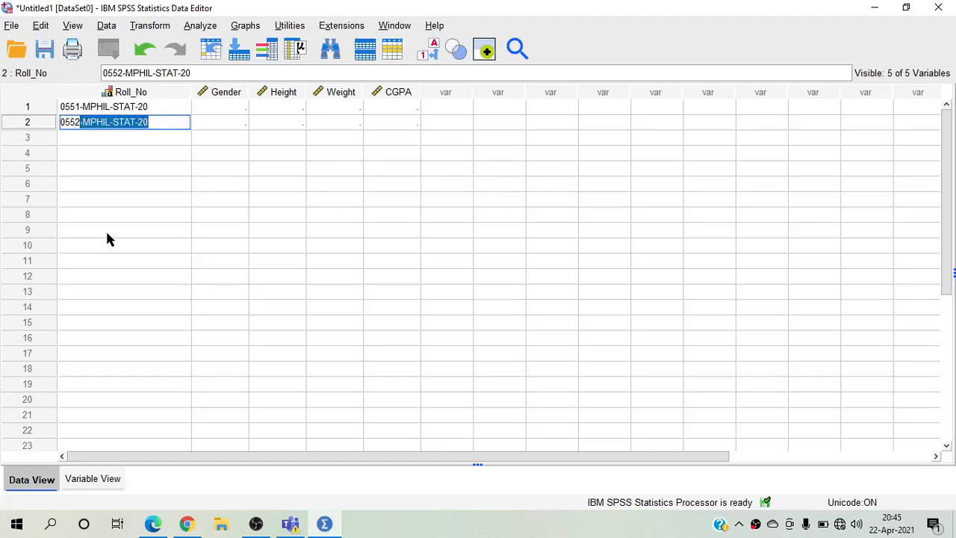
Fill row 3 of Roll_No with the third student's roll number, using the copied "-MPHIL-STAT-20" ending
key(Right)
key(Return)
text(0553)
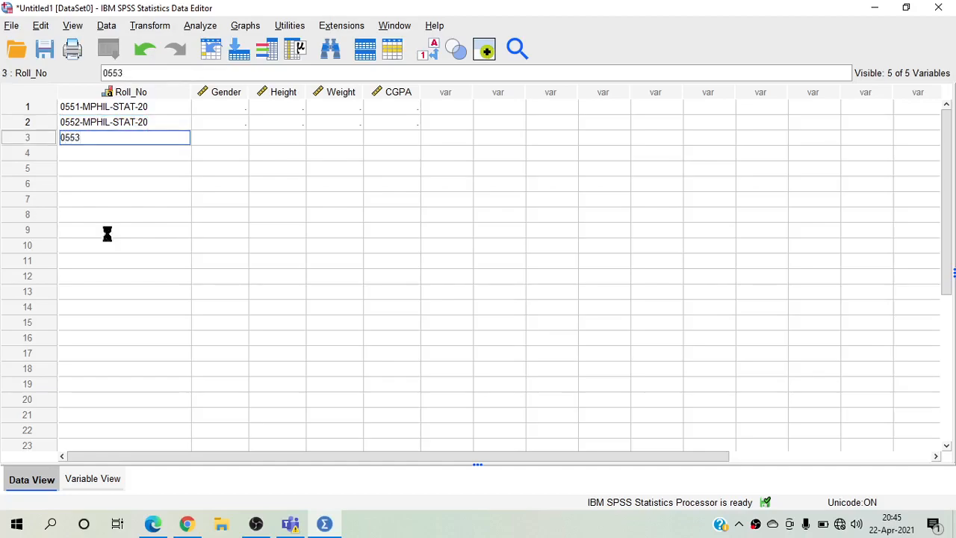
key(ctrl+v)
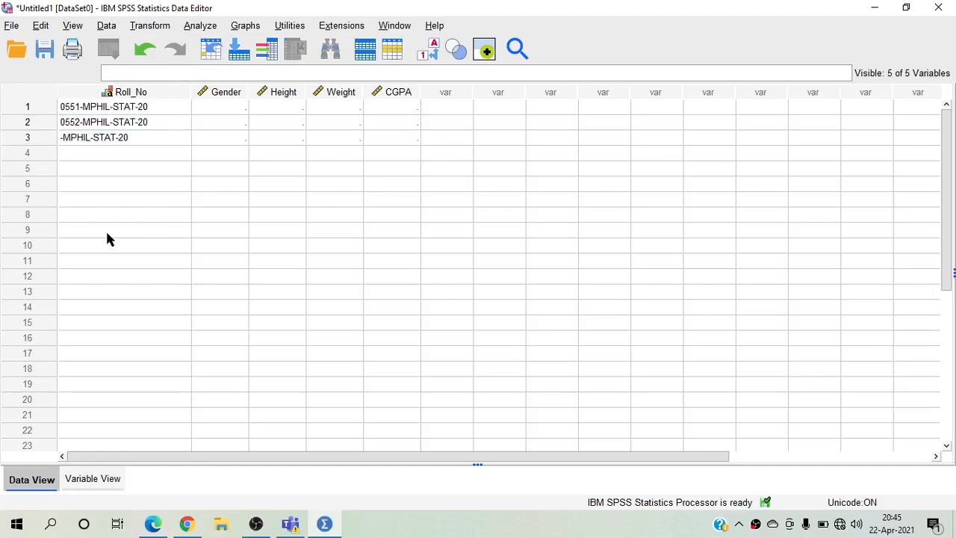
key(Down)
key(Down)
key(Down)
key(F2)
key(Home)
text(0553)
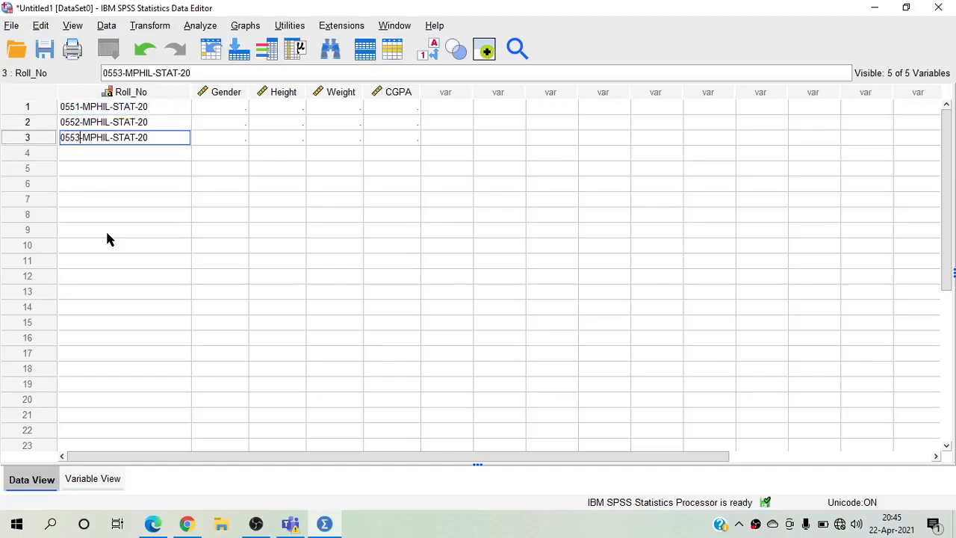
key(Return)
Fill row 4 of Roll_No with the fourth student's roll number, using the copied "-MPHIL-STAT-20" ending
key(Down)
text(0554-)
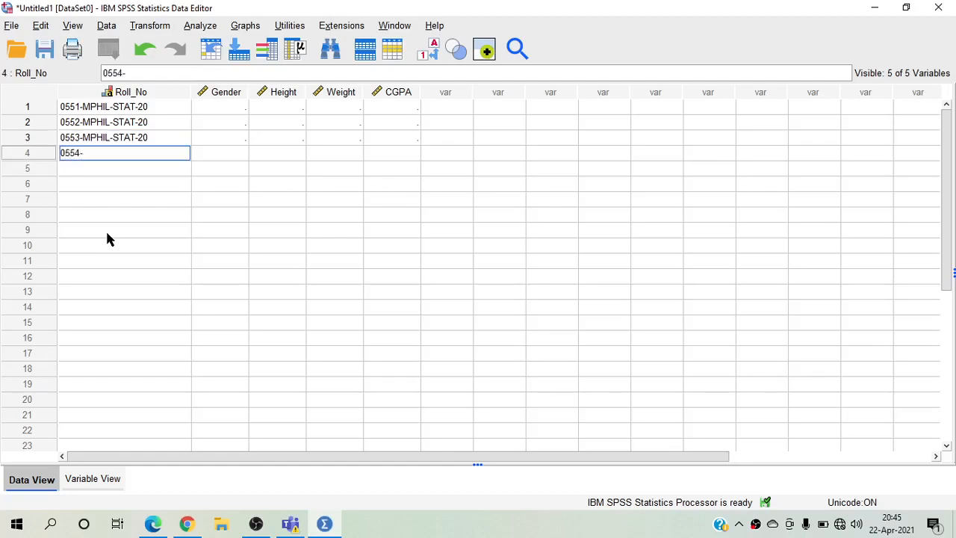
key(Escape)
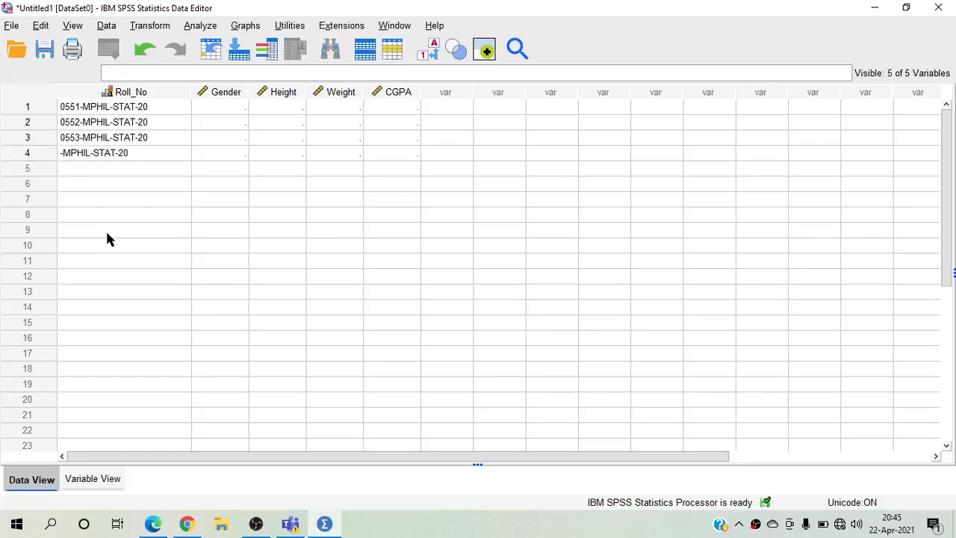
key(ctrl+Home)
key(Down)
key(Down)
key(Down)
key(F2)
key(Home)
text(0554)
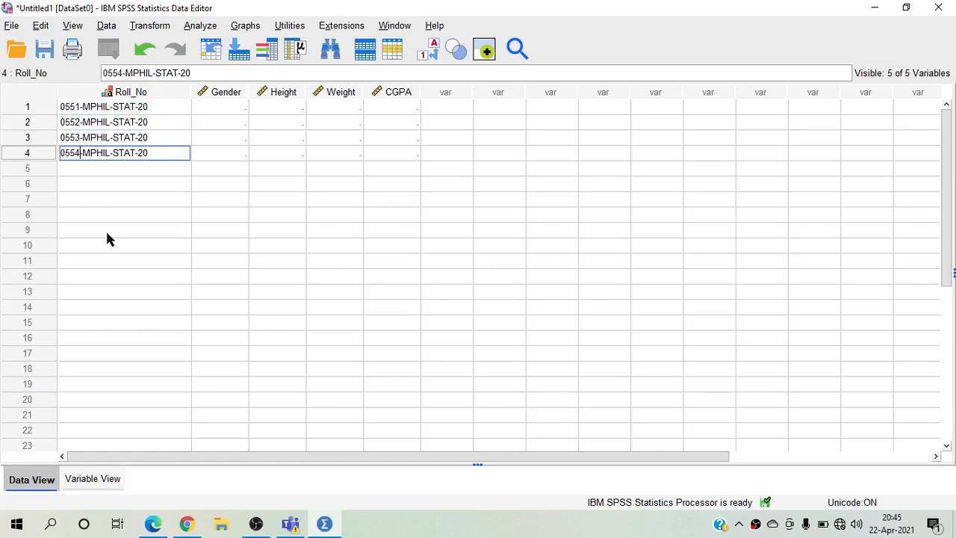
key(Return)
key(Down)
Enter the Gender codes 0, 1 and 1 for the students in rows 1 to 3
key(Up)
key(Up)
key(Up)
key(Up)
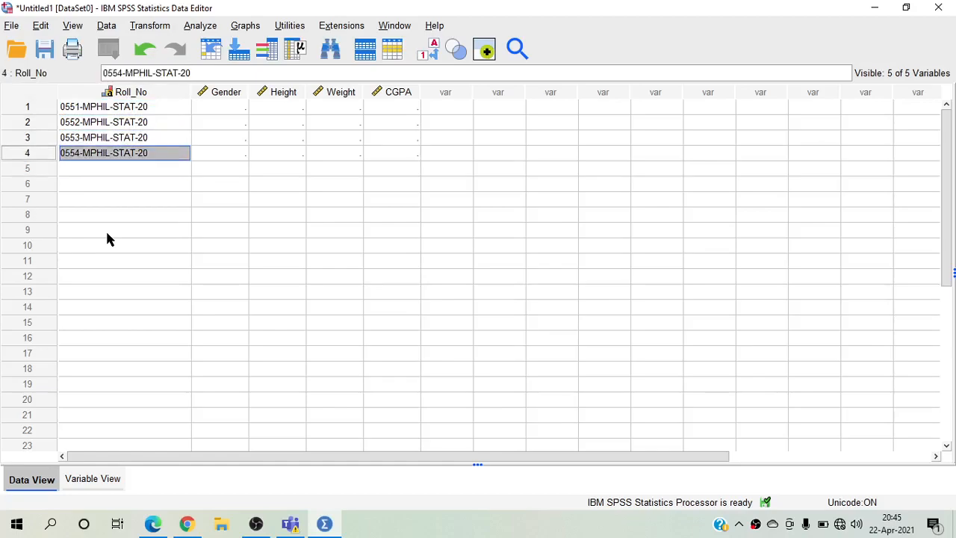
key(Right)
key(Right)
key(Left)
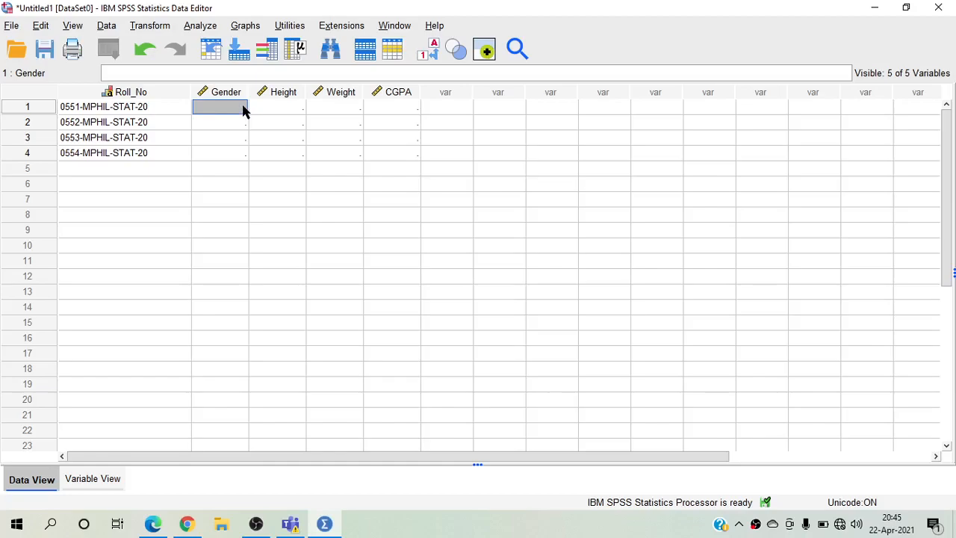
key(Right)
key(Left)
text(0)
key(Return)
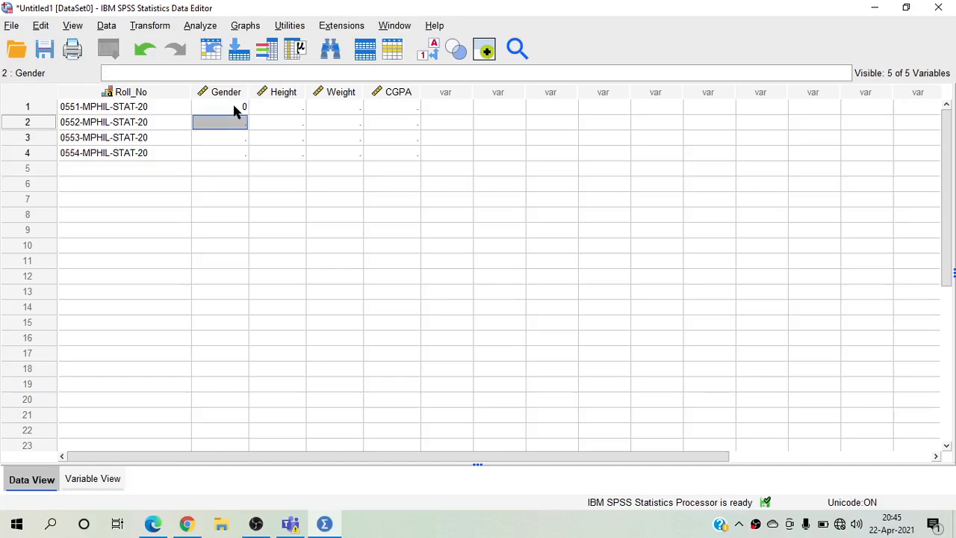
text(1)
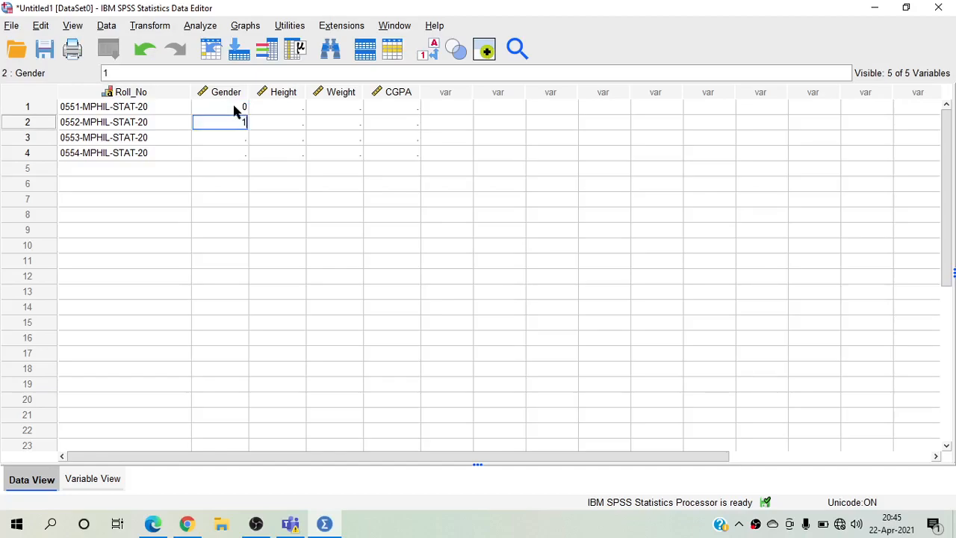
key(Return)
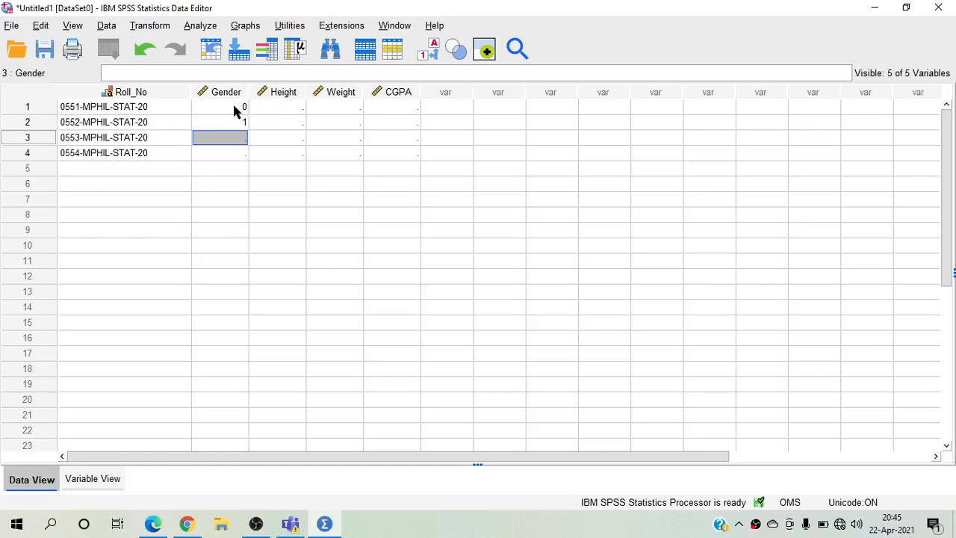
text(1)
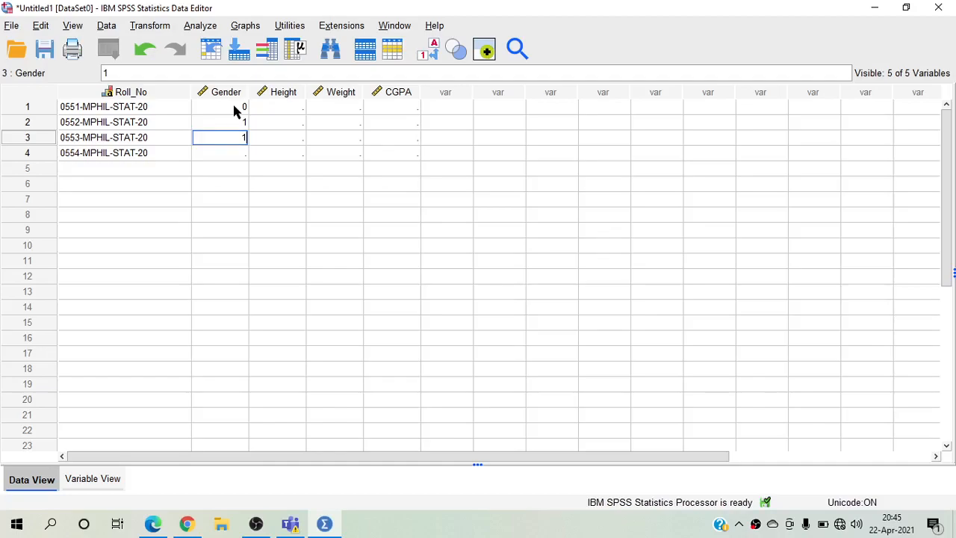
key(Return)
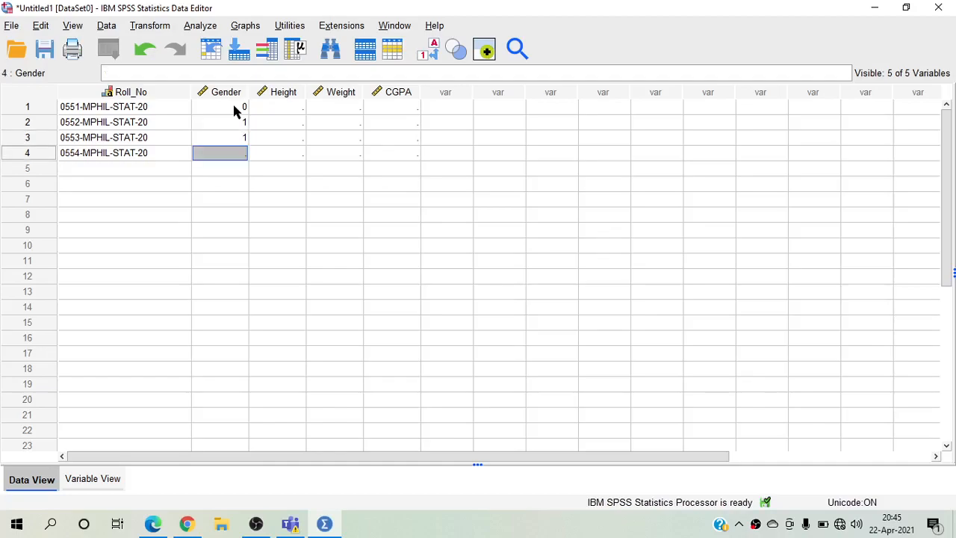
Enter the Gender code 0 for the student in row 4
text(0)
key(Return)
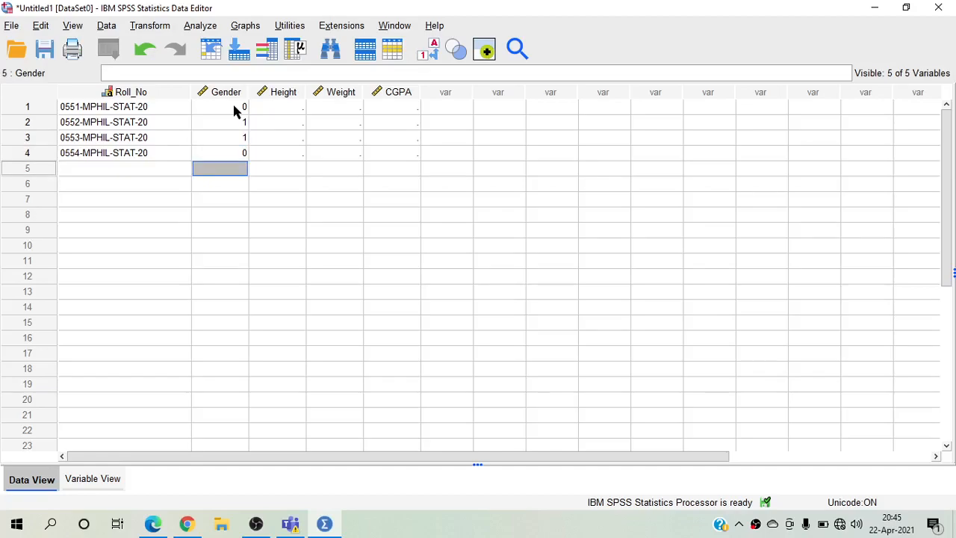
Enter the Height values 62, 49, 52 and 53 for the students in rows 1 to 4
key(Up)
key(Up)
key(Up)
key(Up)
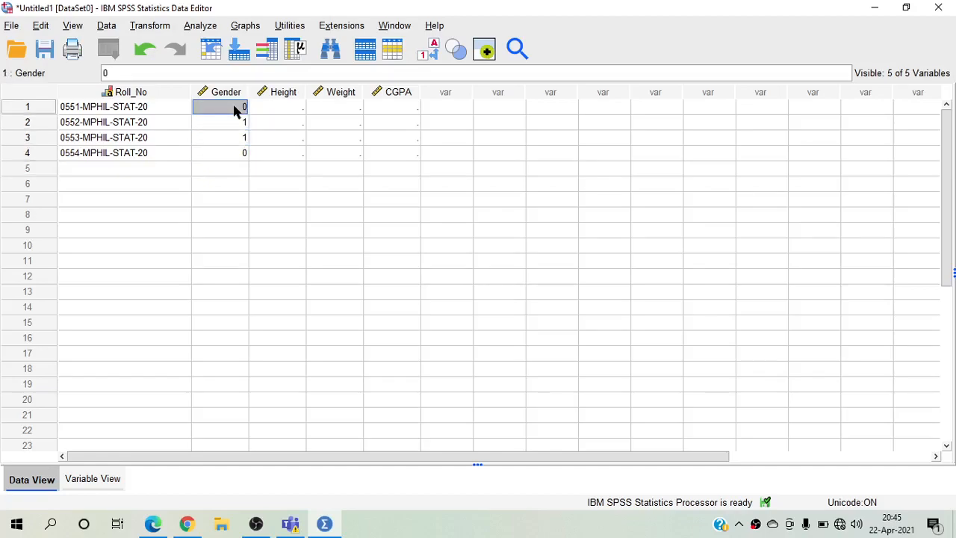
key(Right)
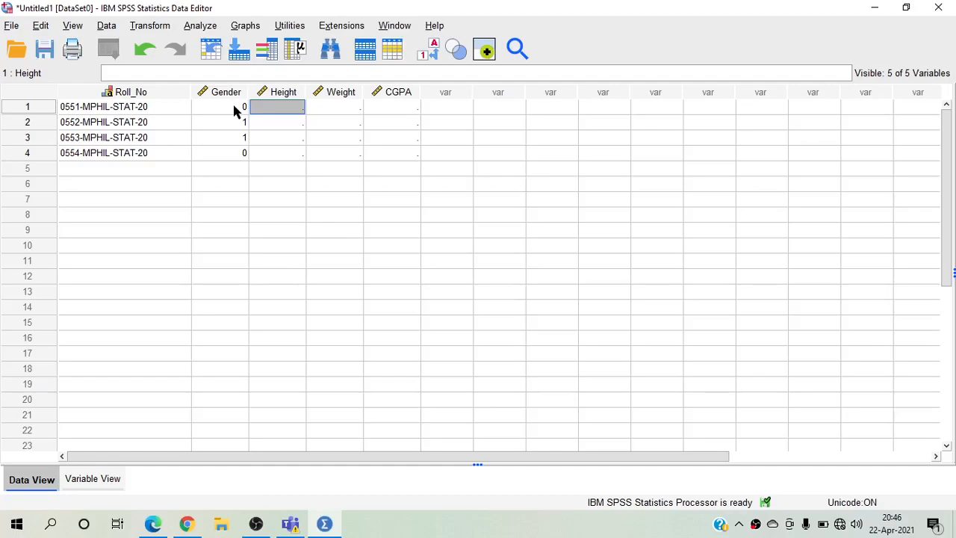
text(62)
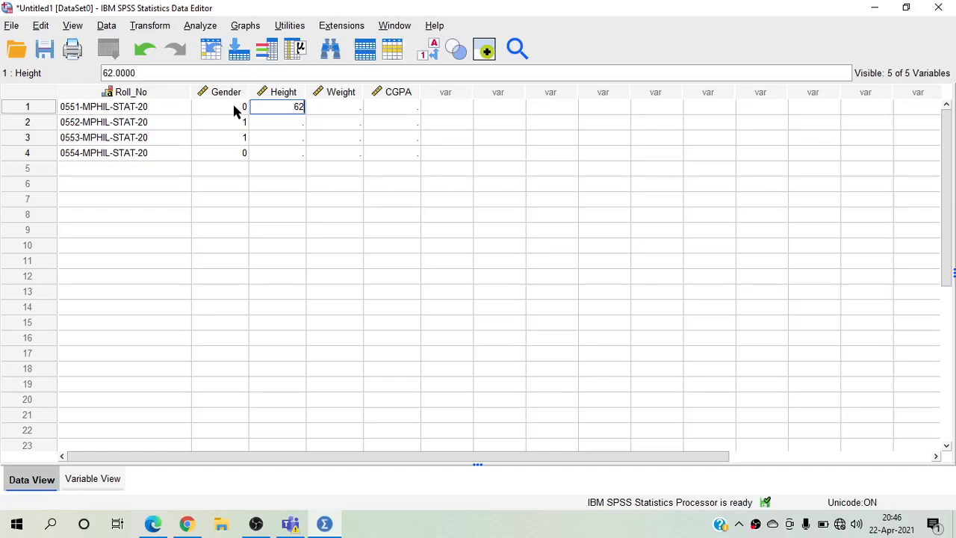
key(Return)
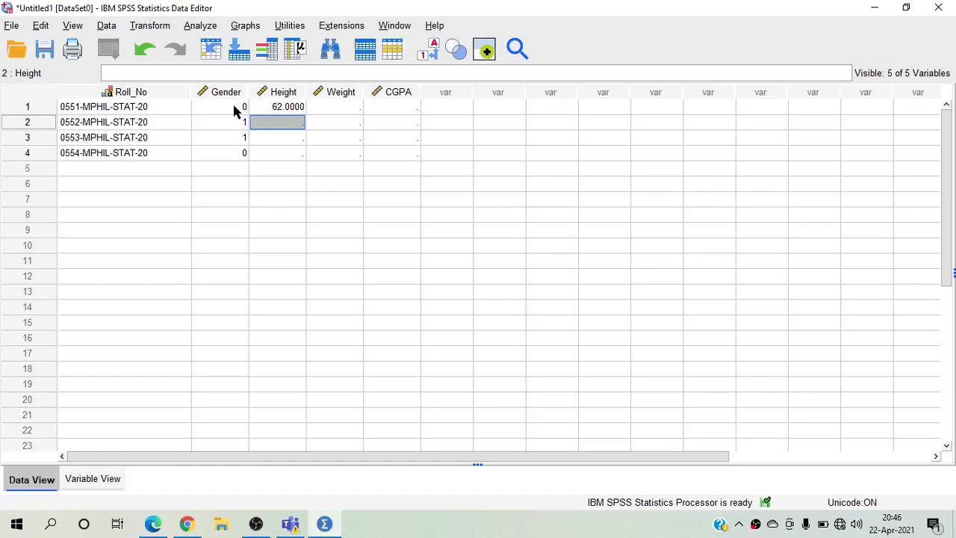
text(49)
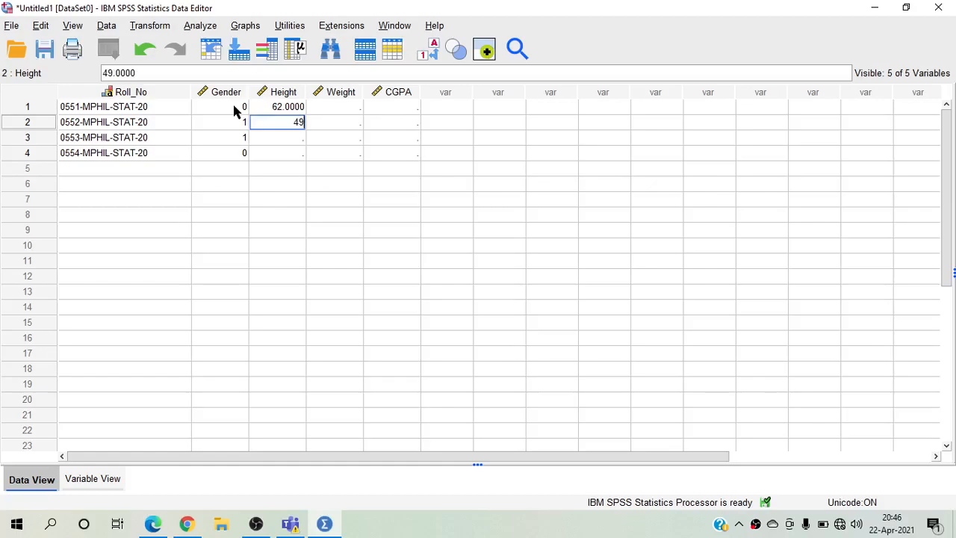
key(Return)
text(52)
key(Return)
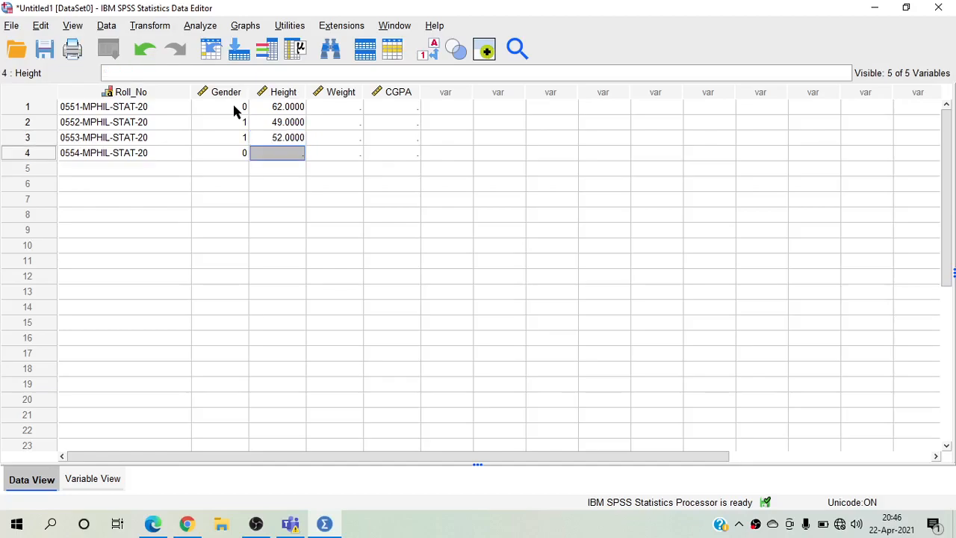
text(53)
key(Return)
Enter the Weight values 76, 53, 55 and 59 for the students in rows 1 to 4
key(Up)
key(Up)
key(Up)
key(Up)
key(Right)
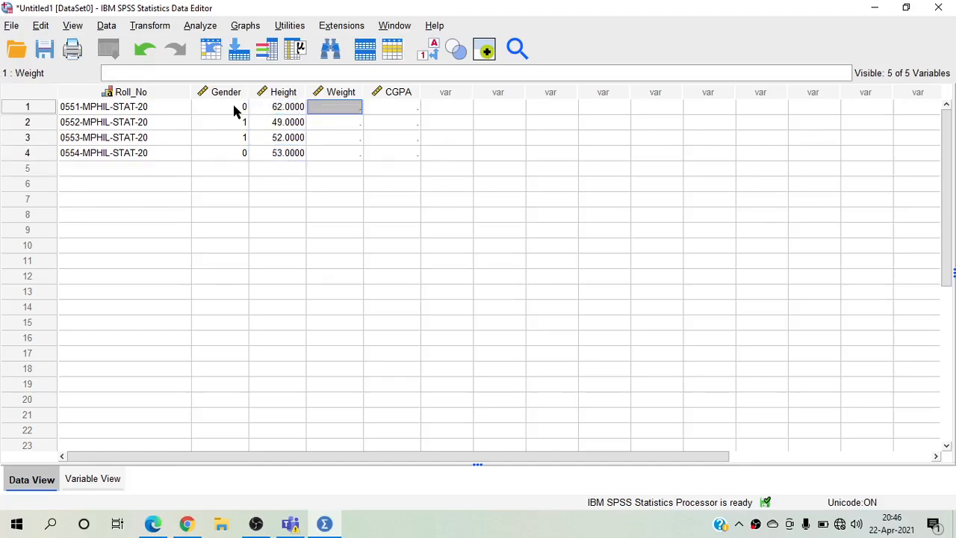
text(76)
key(Return)
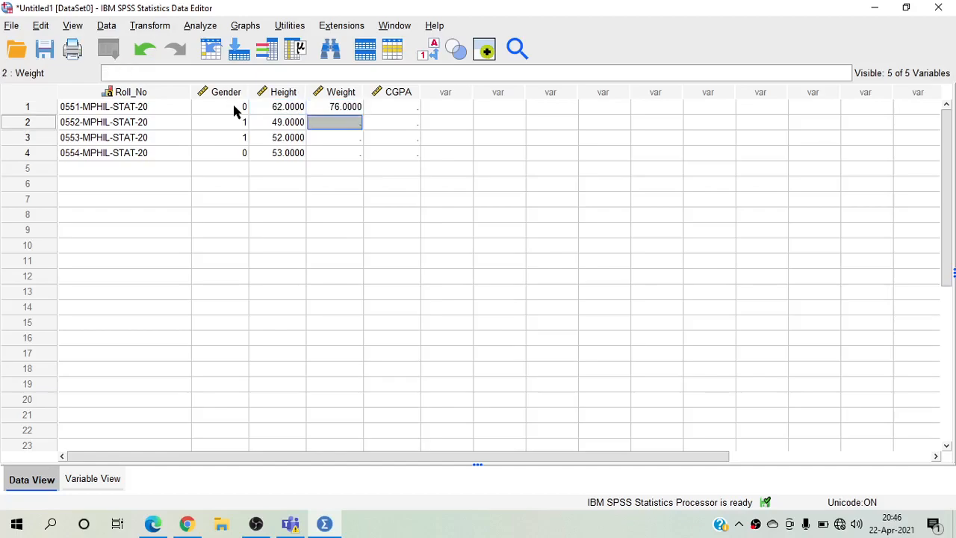
text(53)
key(Return)
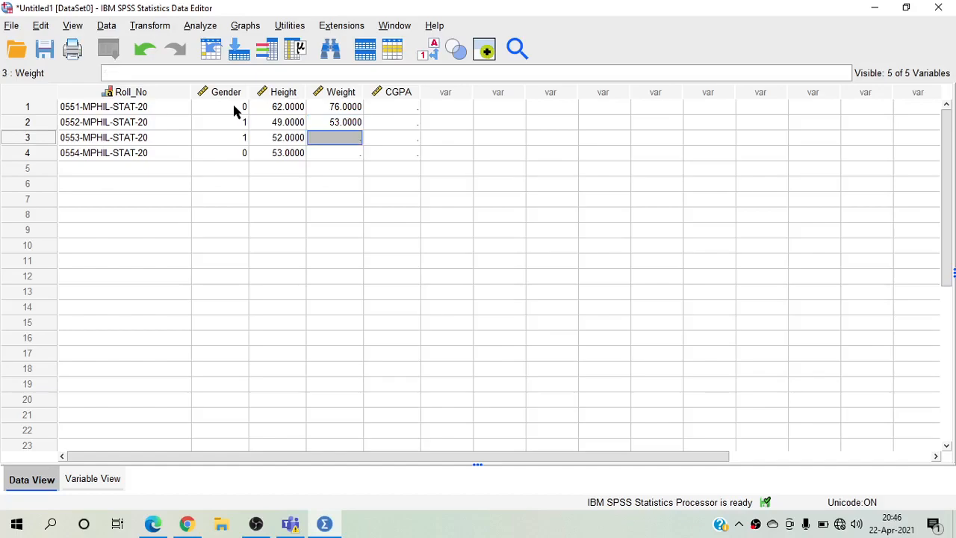
text(55)
key(Return)
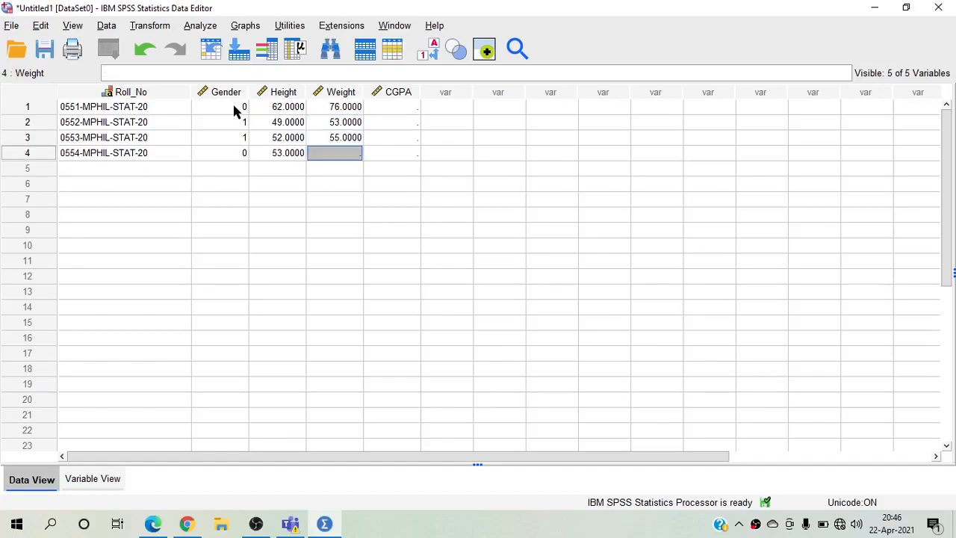
text(59)
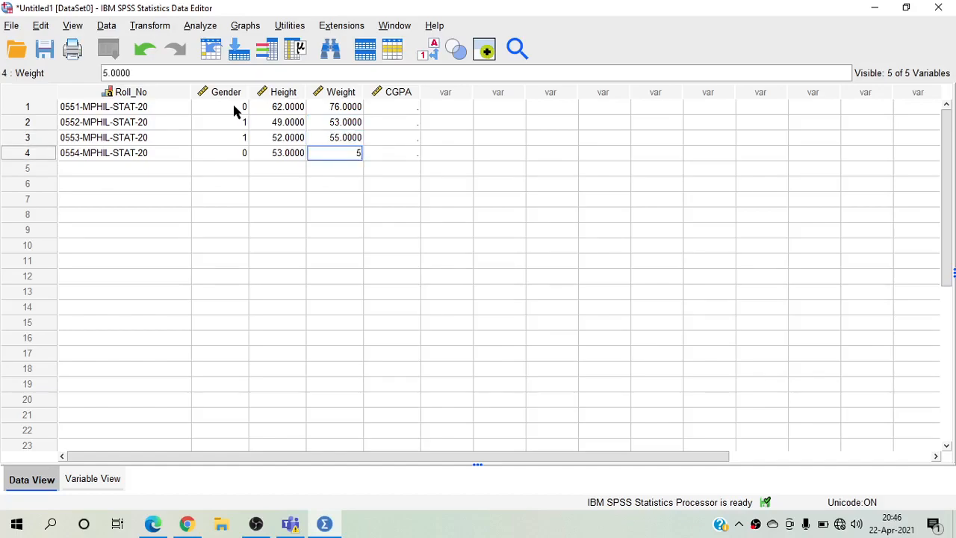
key(Return)
Enter the CGPA values 3.43, 3.21, 3.09 and 3.24 for the students in rows 1 to 4
key(Up)
key(Up)
key(Up)
key(Up)
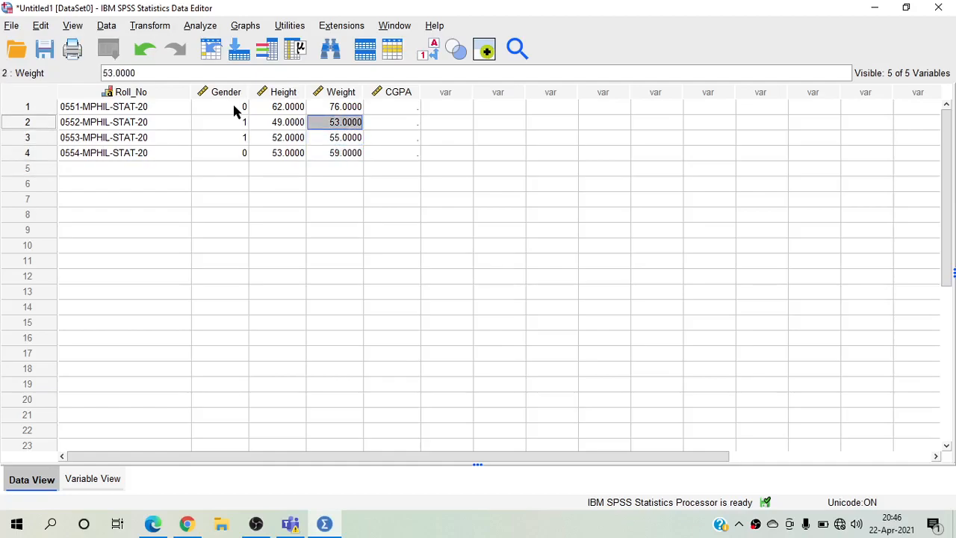
key(Right)
text(3.43)
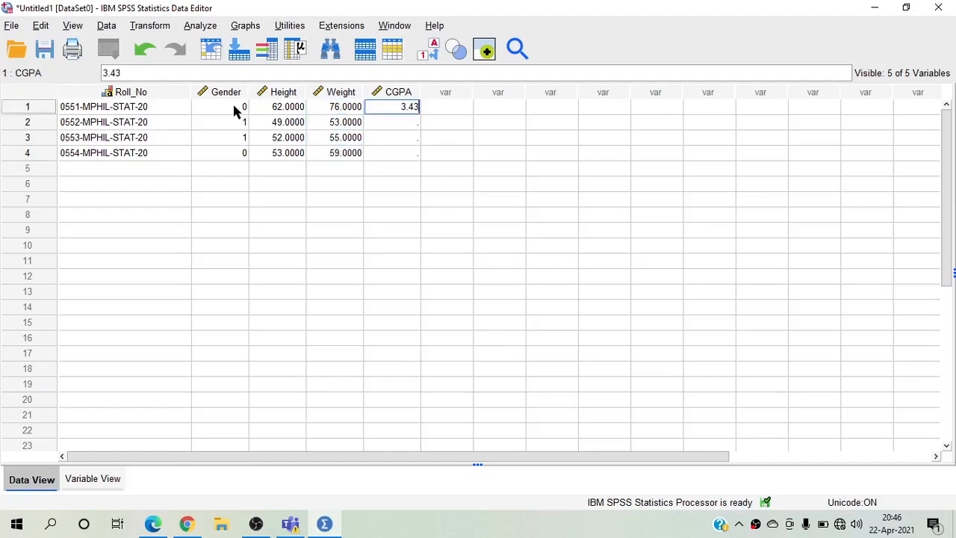
key(Return)
text(3.21)
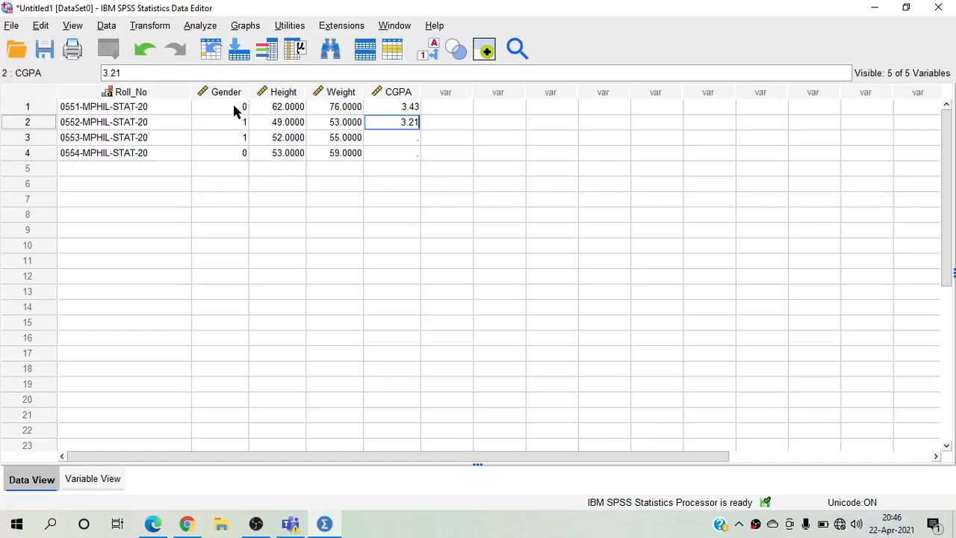
key(Return)
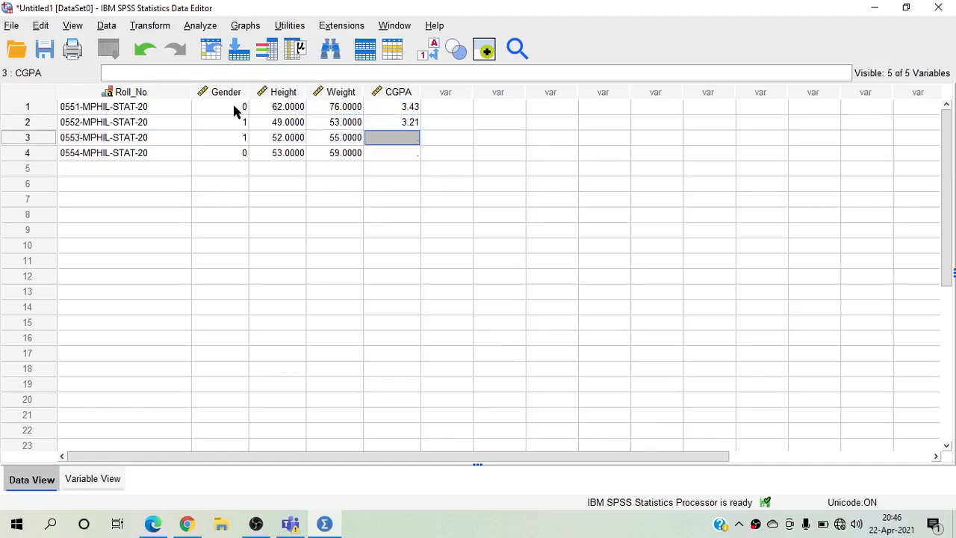
text(3.0)
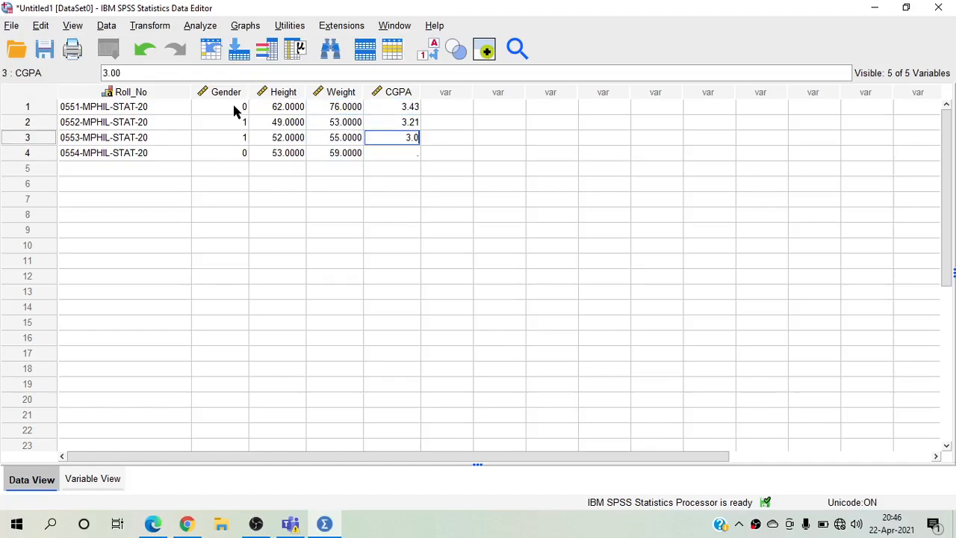
text(9)
key(Return)
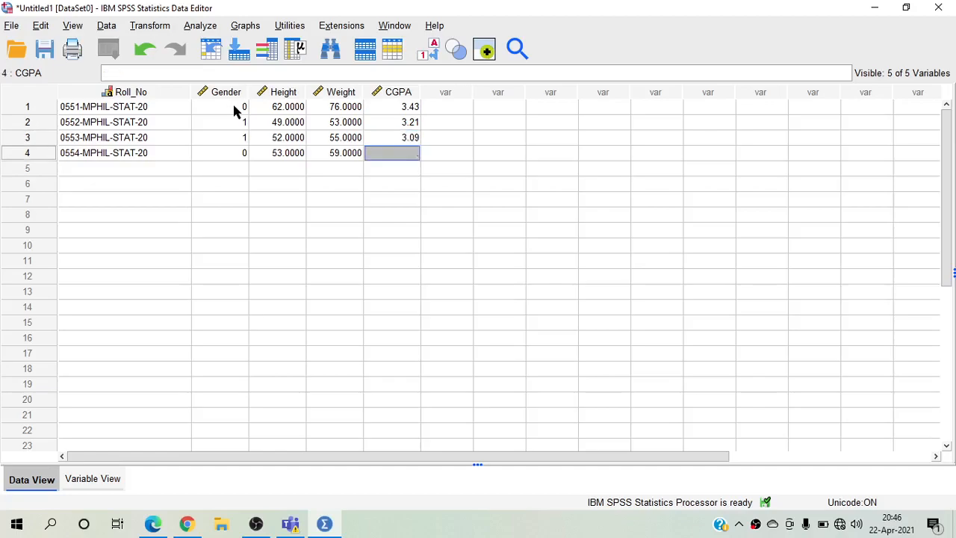
text(3.24)
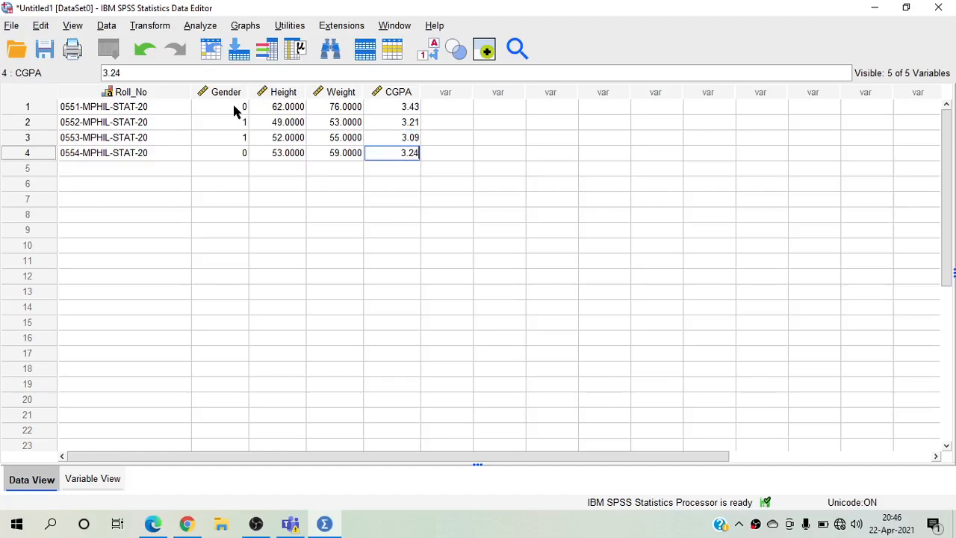
key(Return)
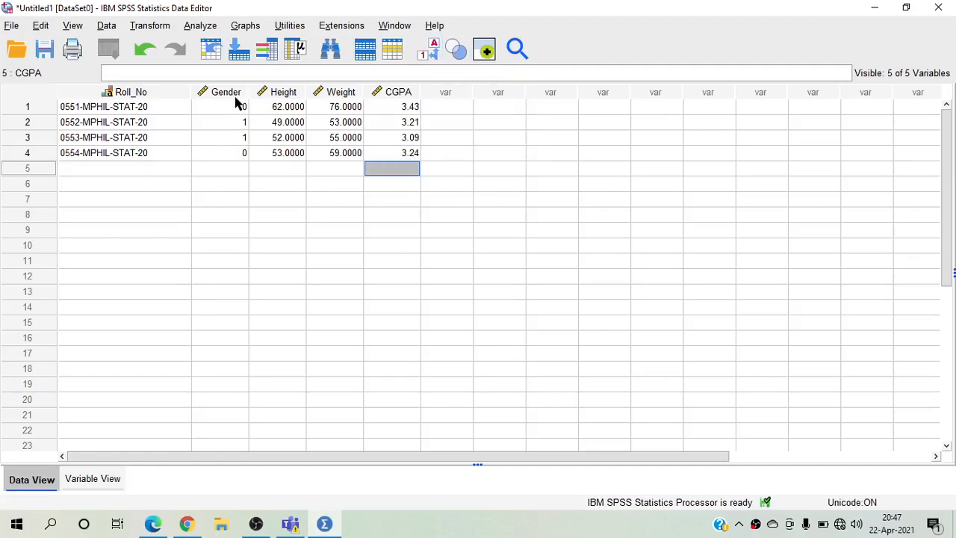
Toggle the display between numeric codes and value labels, leaving the value labels shown for Gender
mouse_move(236, 99)
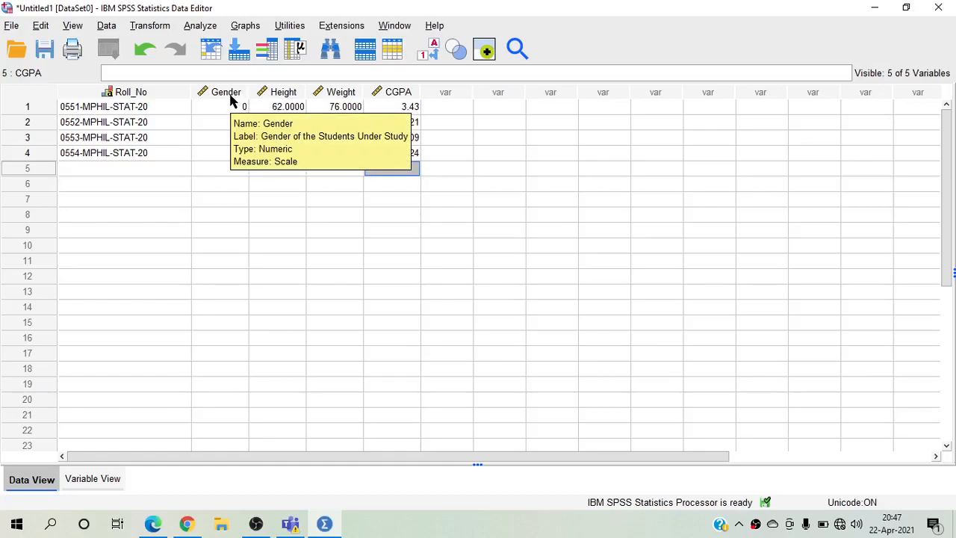
click(439, 48)
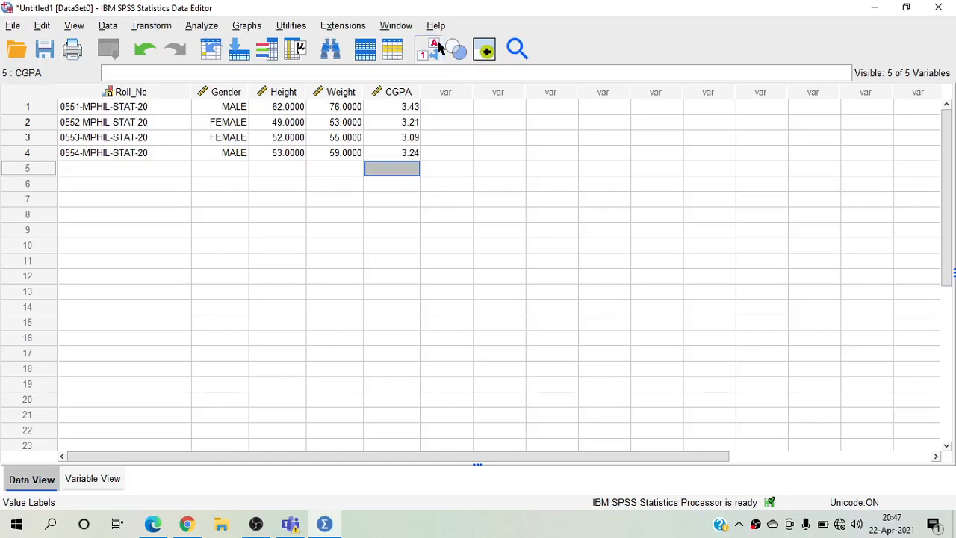
click(432, 49)
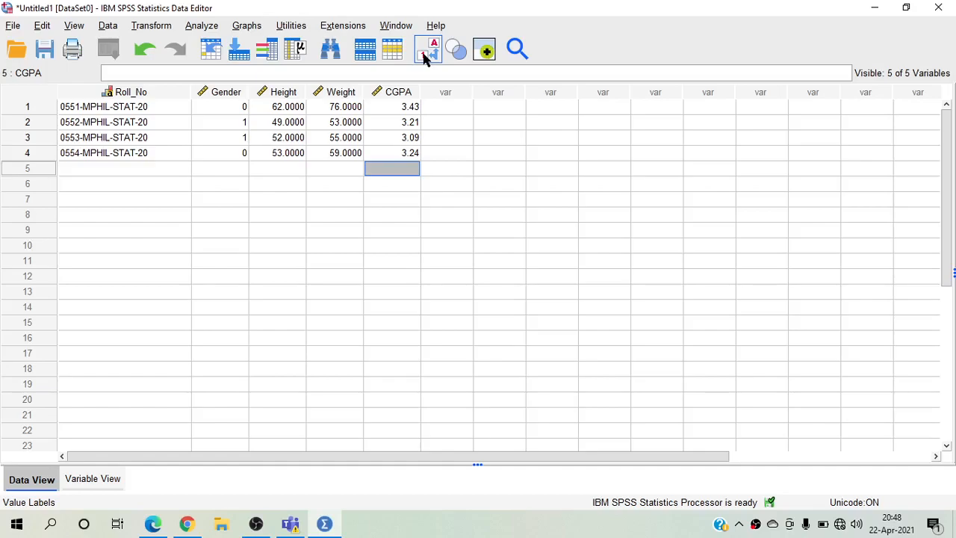
click(431, 51)
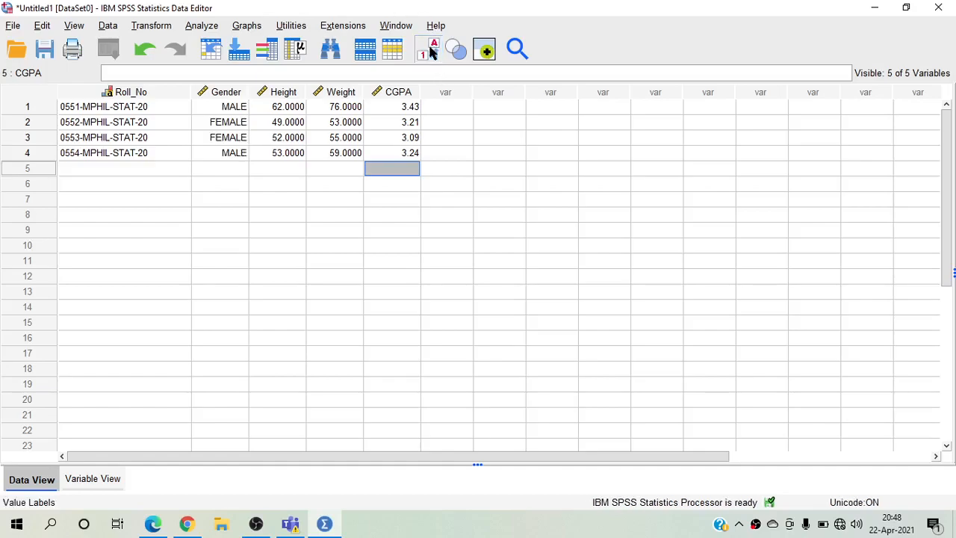
click(432, 51)
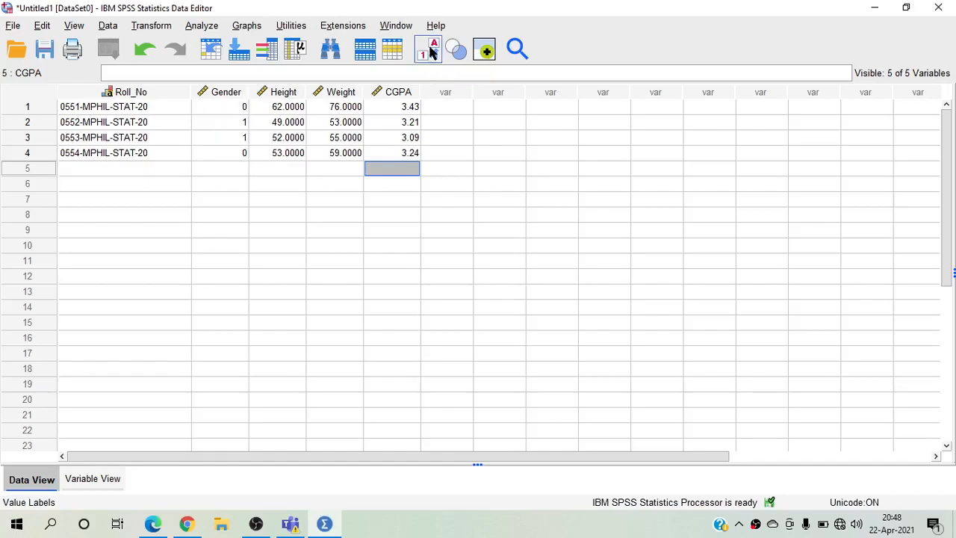
click(432, 51)
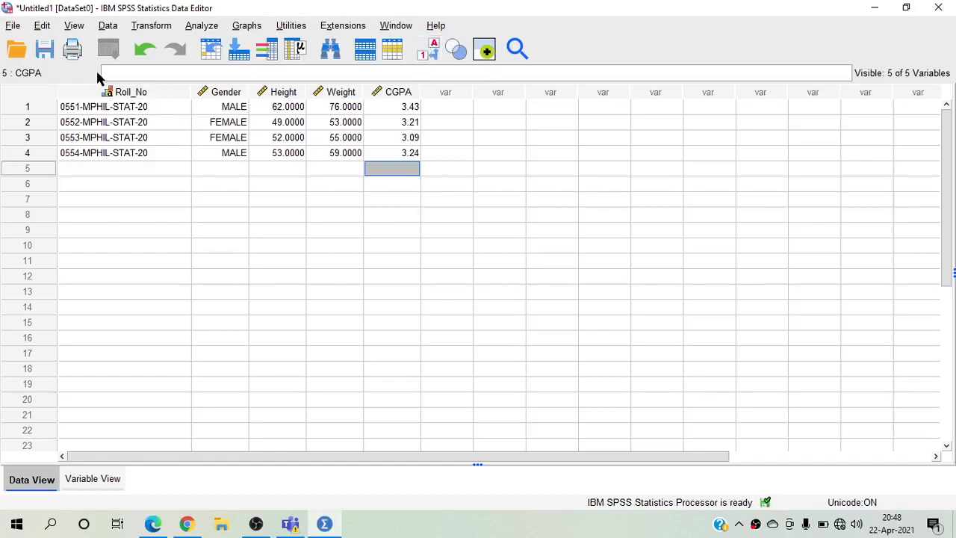
click(13, 27)
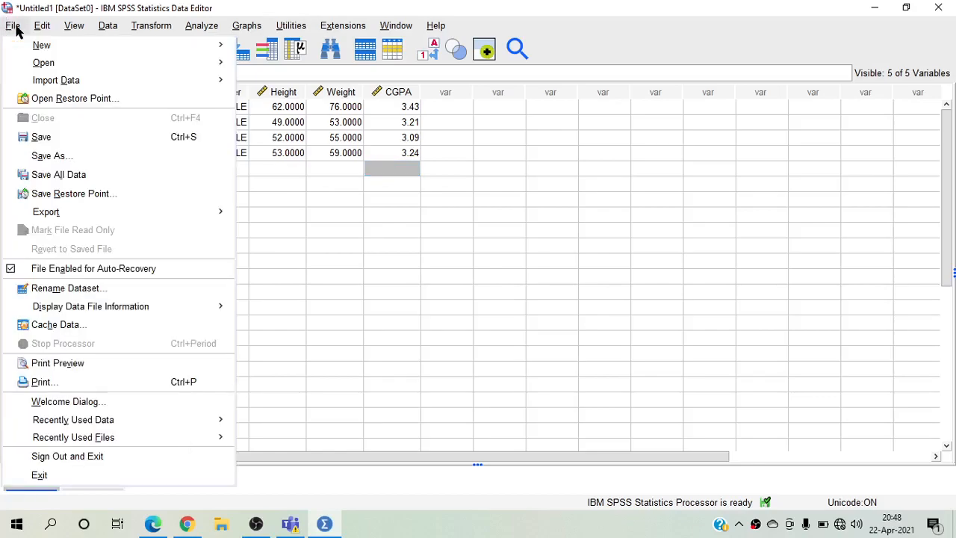
click(31, 9)
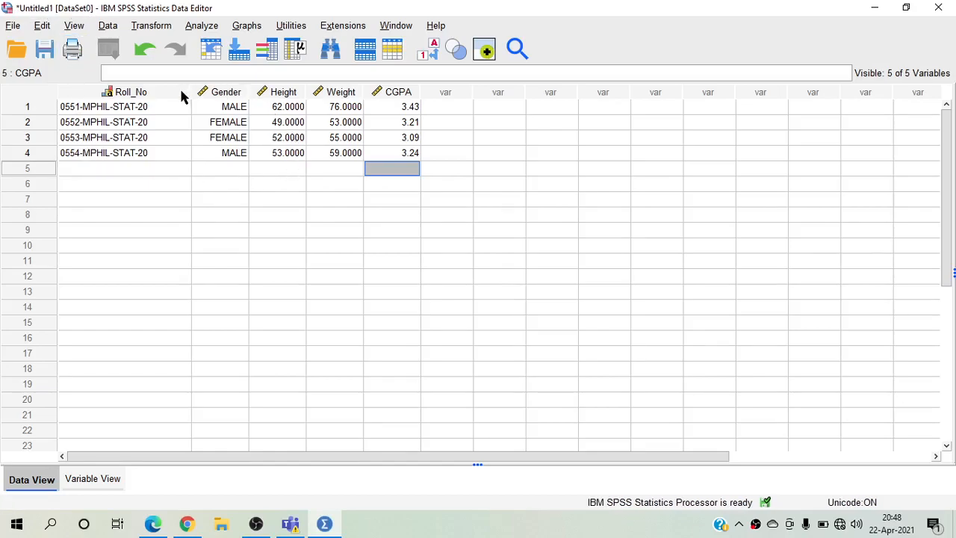
Start saving the dataset and create a folder named "SPSS Work" in Documents as the save location
mouse_move(182, 97)
click(44, 54)
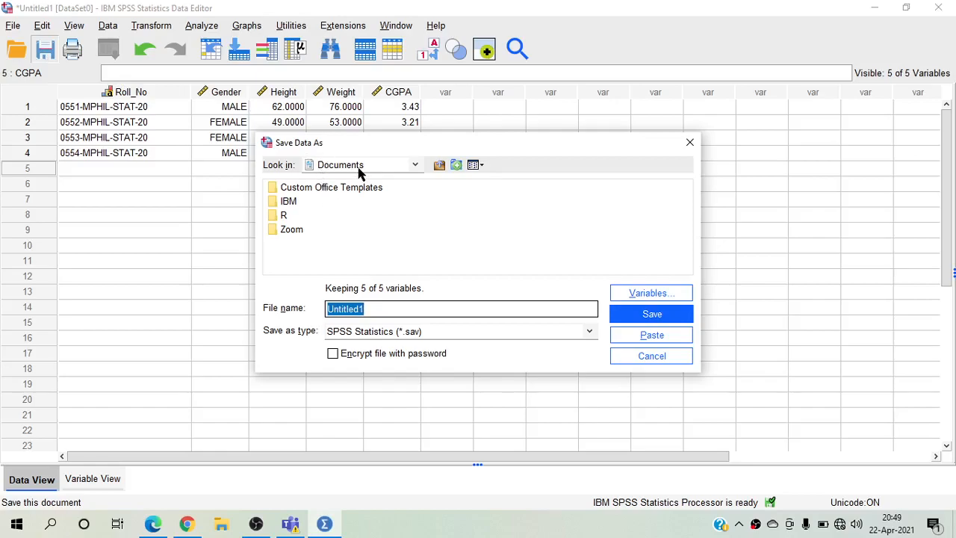
click(455, 166)
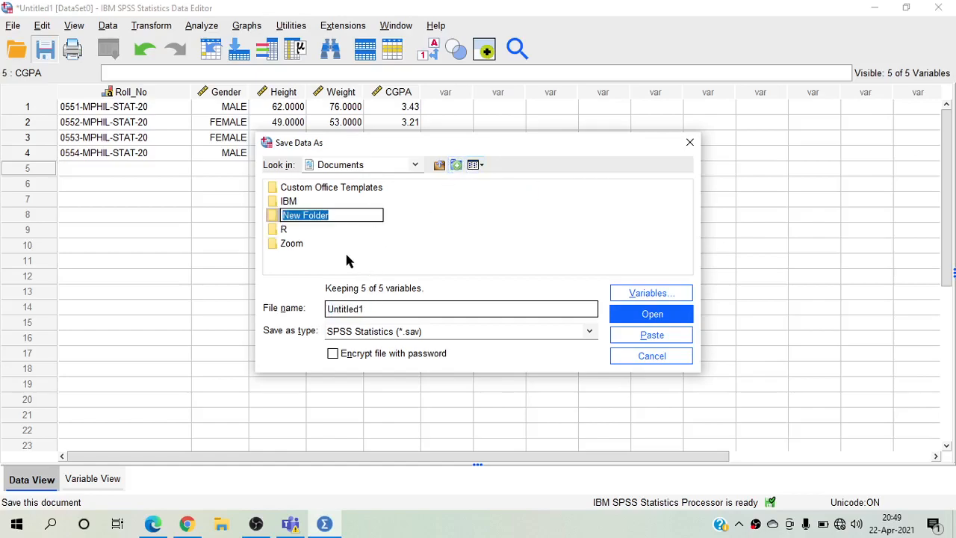
text(SPS)
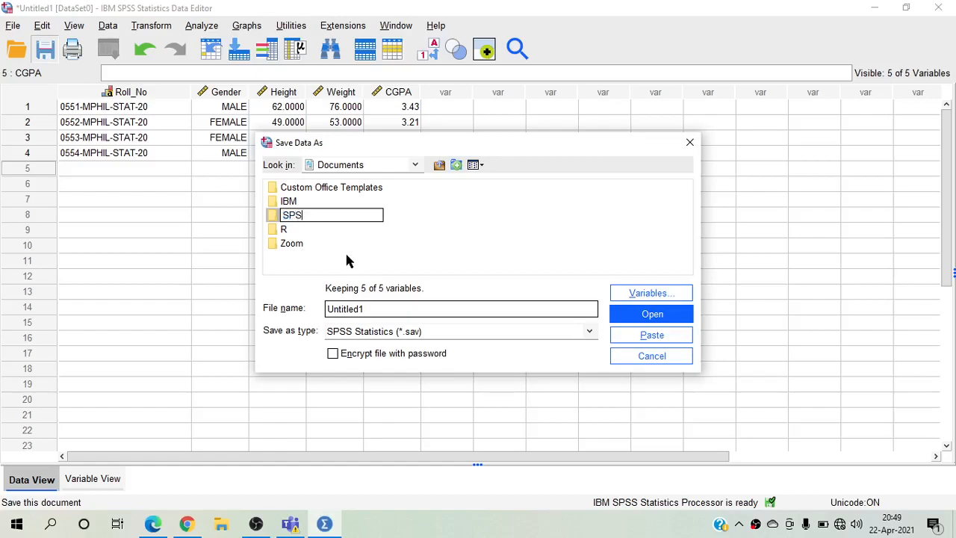
text(S Work)
key(Return)
key(Return)
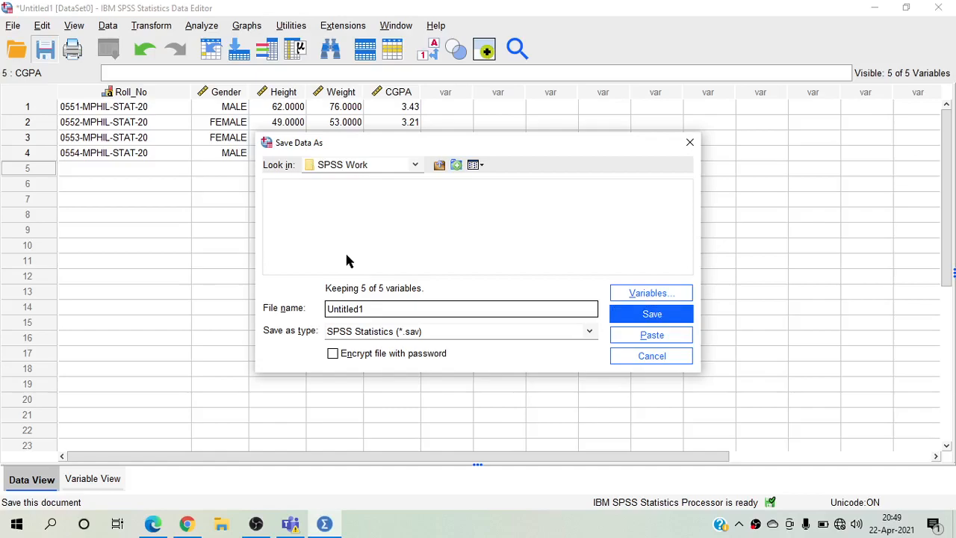
Name the data file 20210422__Data1 in the SPSS Work folder
drag(380, 312, 274, 318)
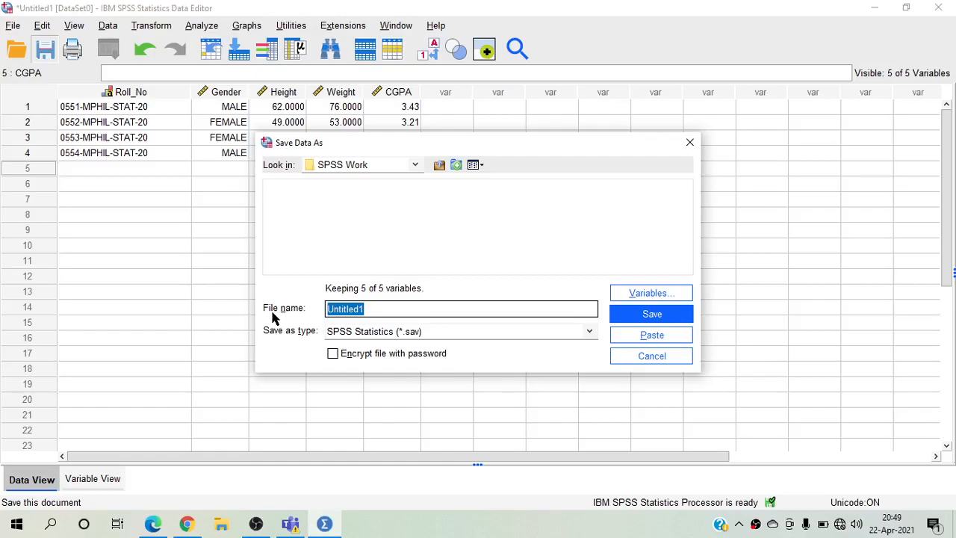
text(Data)
text(1)
text(2021)
text(042)
text(2)
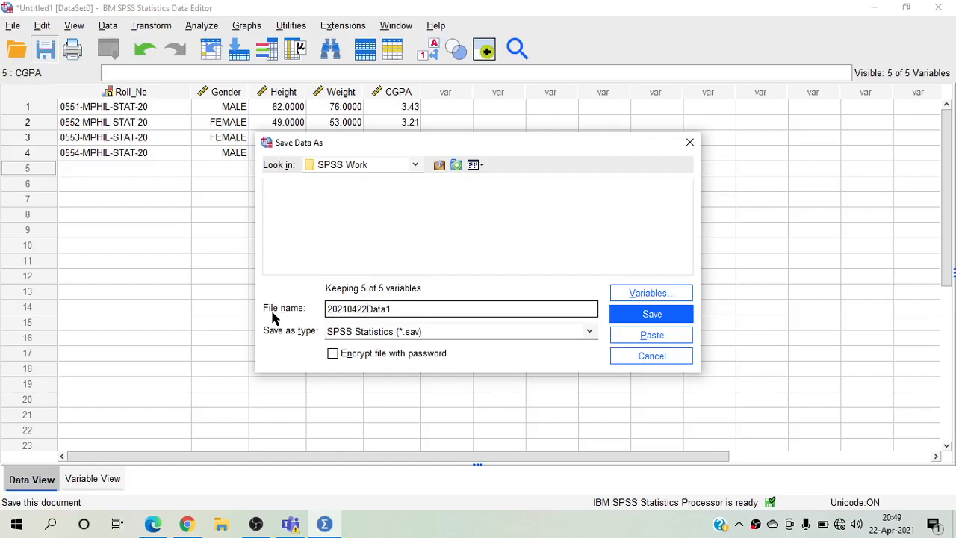
text(__)
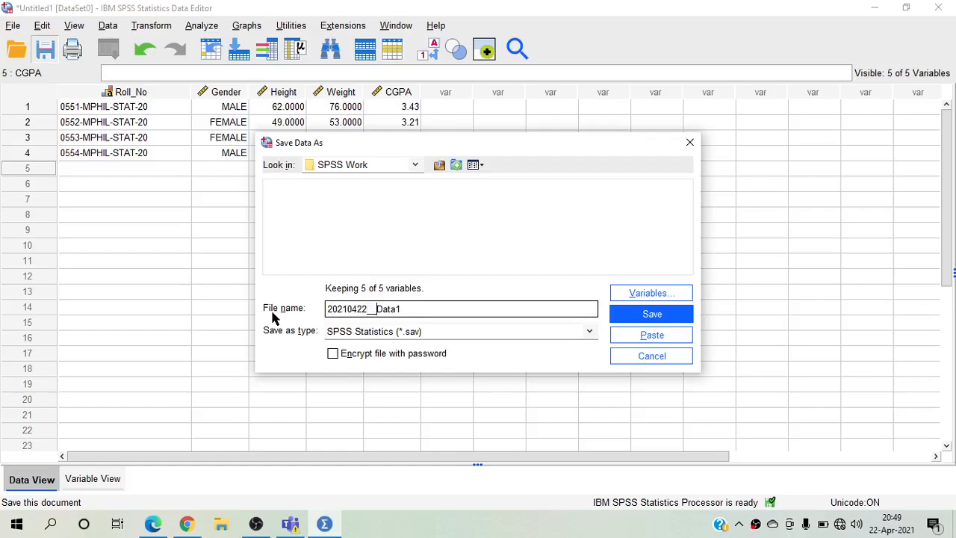
Try dropping CGPA from the variables to save, keep it again and cancel the variable selection
click(660, 297)
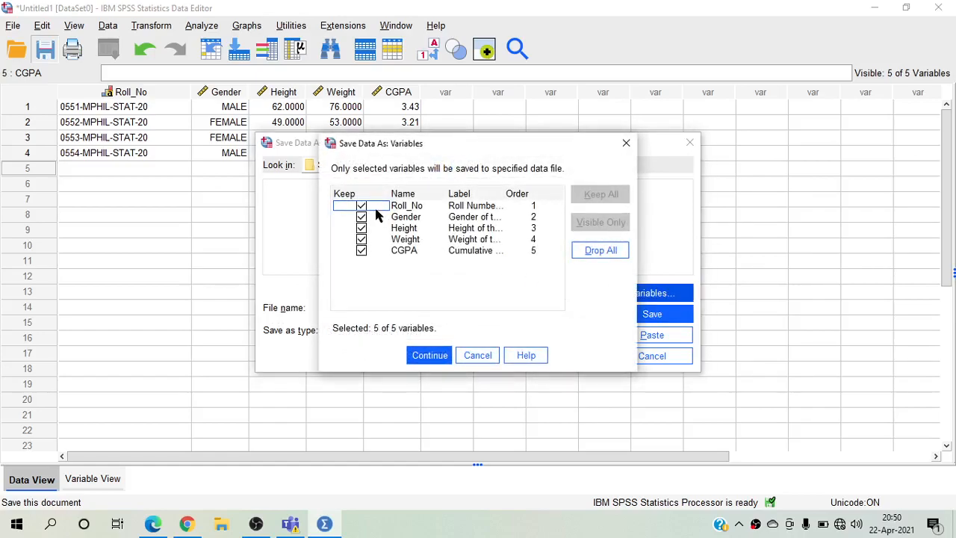
click(361, 251)
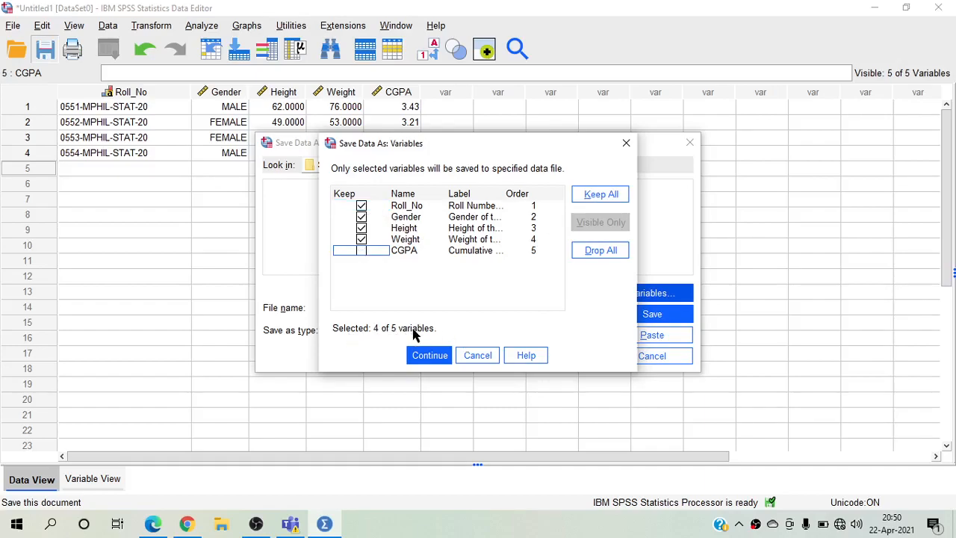
click(362, 252)
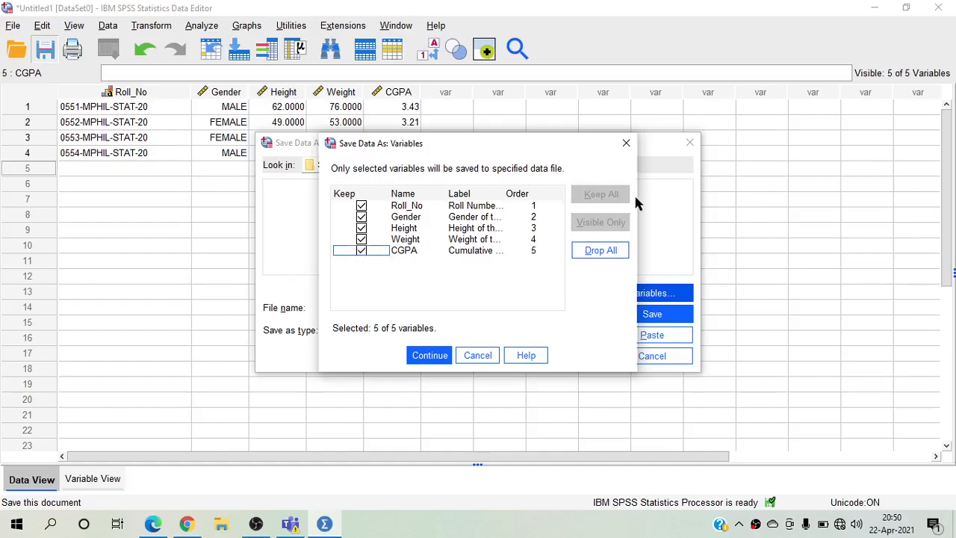
click(481, 354)
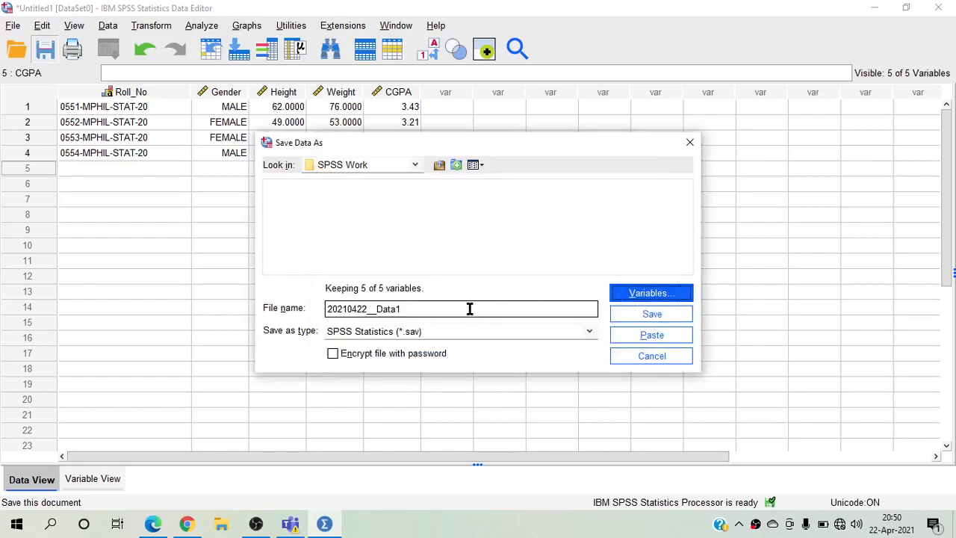
Save the data file in the SPSS Statistics Local Encoding (*.sav) format without password encryption
click(377, 331)
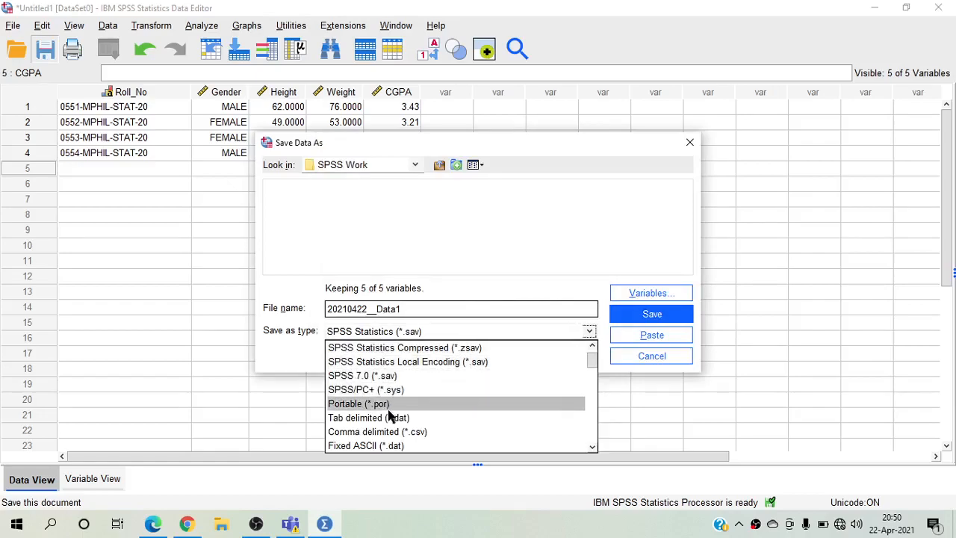
click(401, 362)
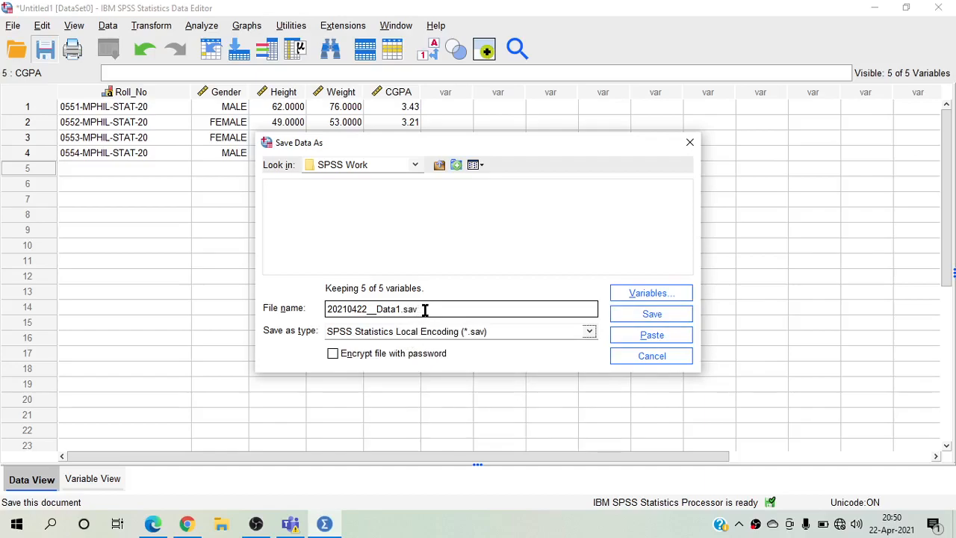
click(334, 354)
click(334, 354)
click(394, 357)
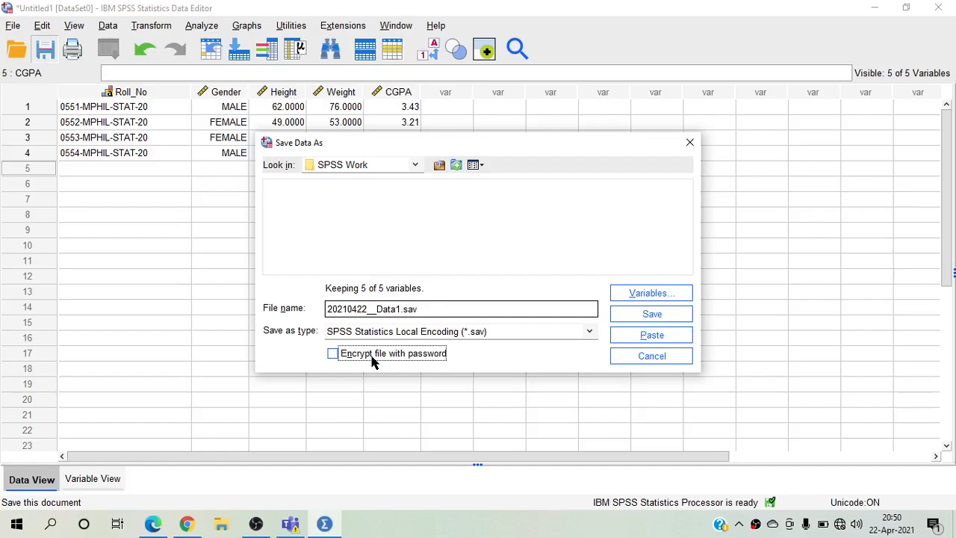
click(621, 316)
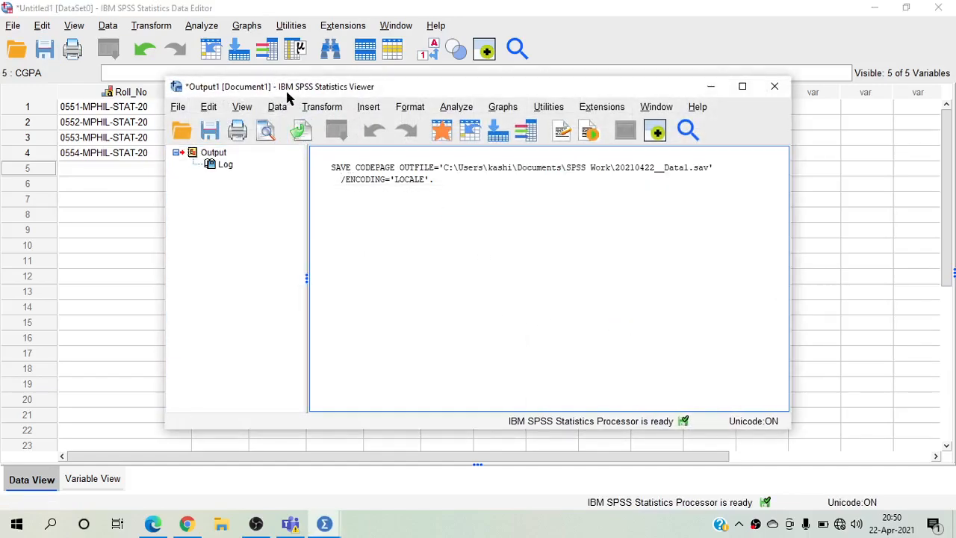
Save the output document containing the save log as viewer file 20210422__Output1 in the SPSS Work folder
drag(287, 91, 334, 84)
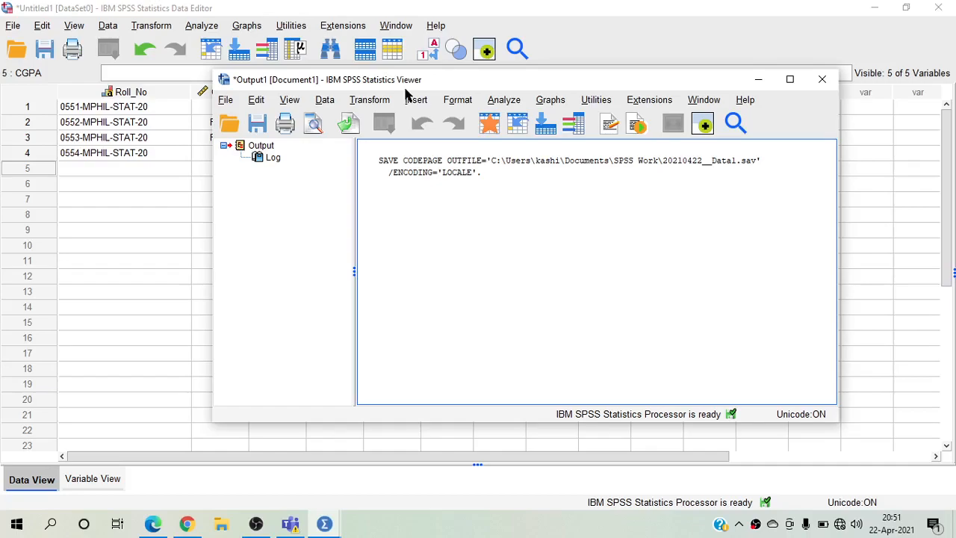
click(394, 166)
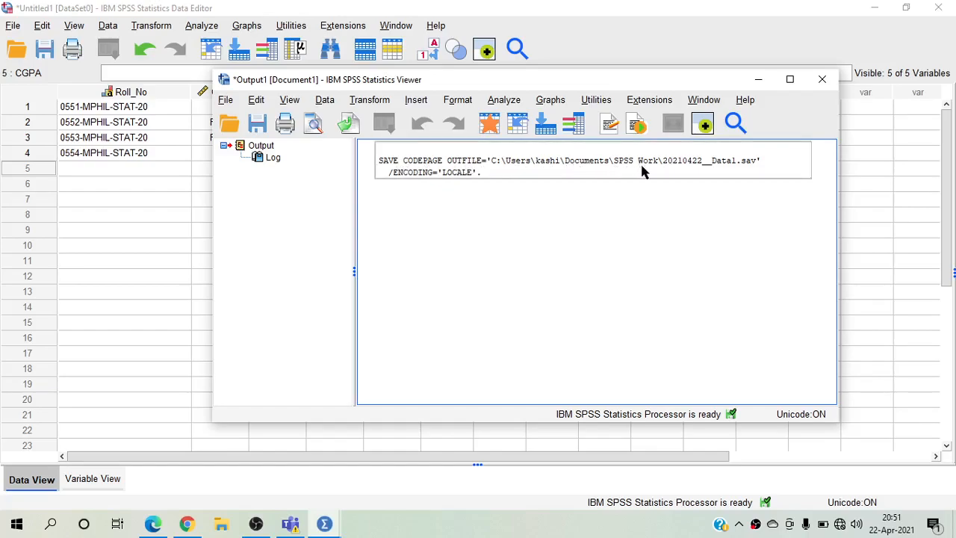
click(422, 228)
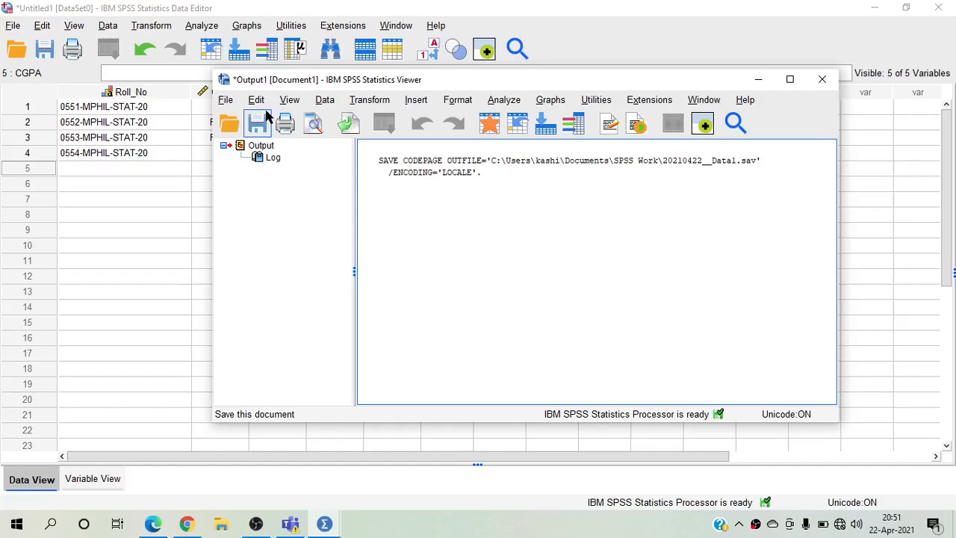
click(453, 179)
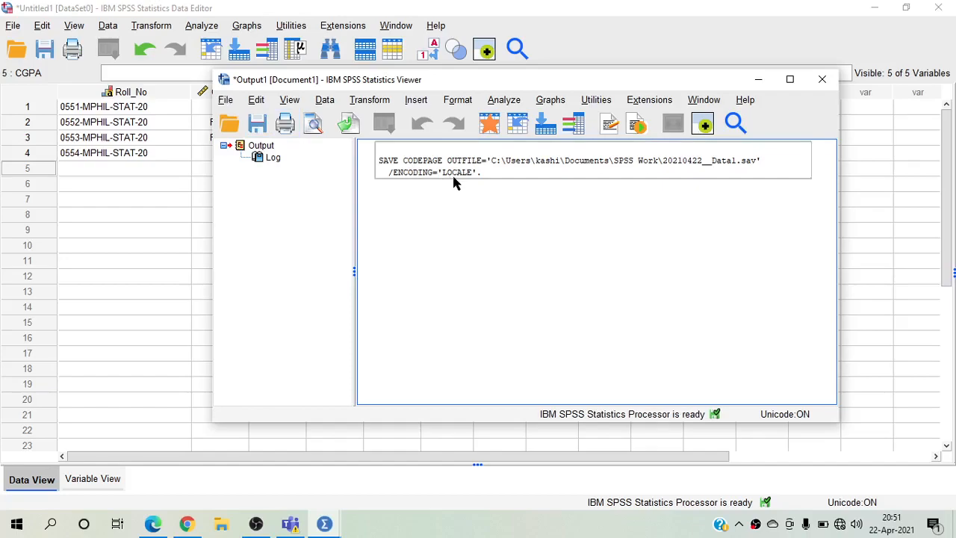
click(256, 124)
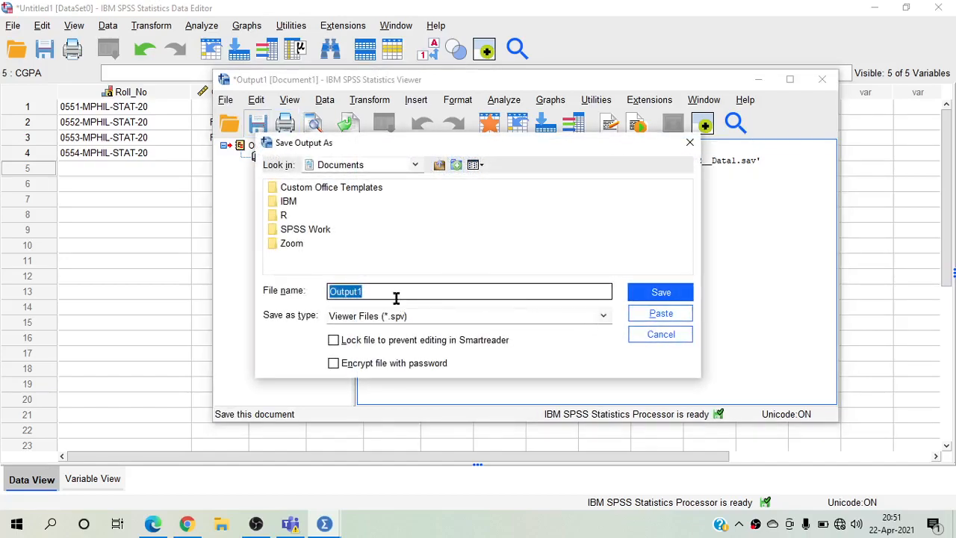
key(BackSpace)
text(2021042)
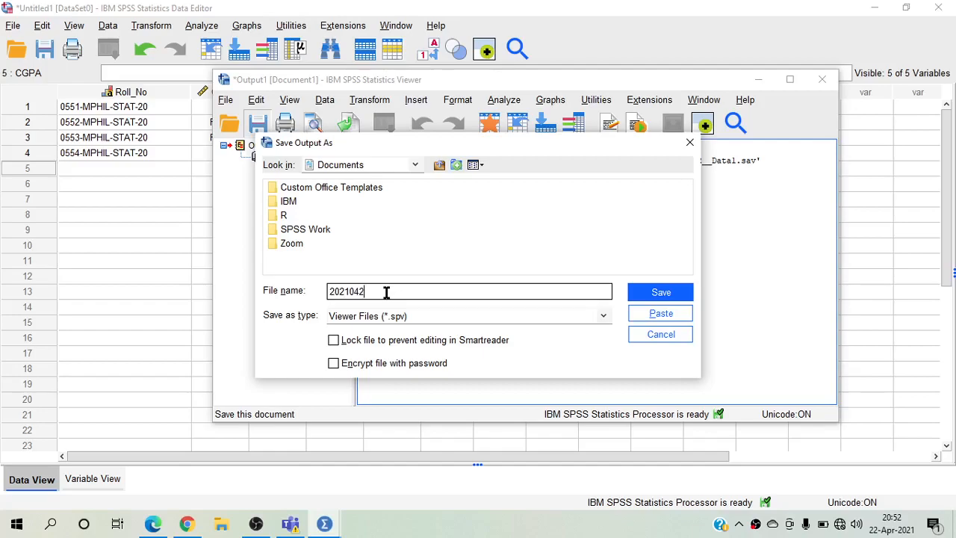
text(2__Output1)
double_click(315, 230)
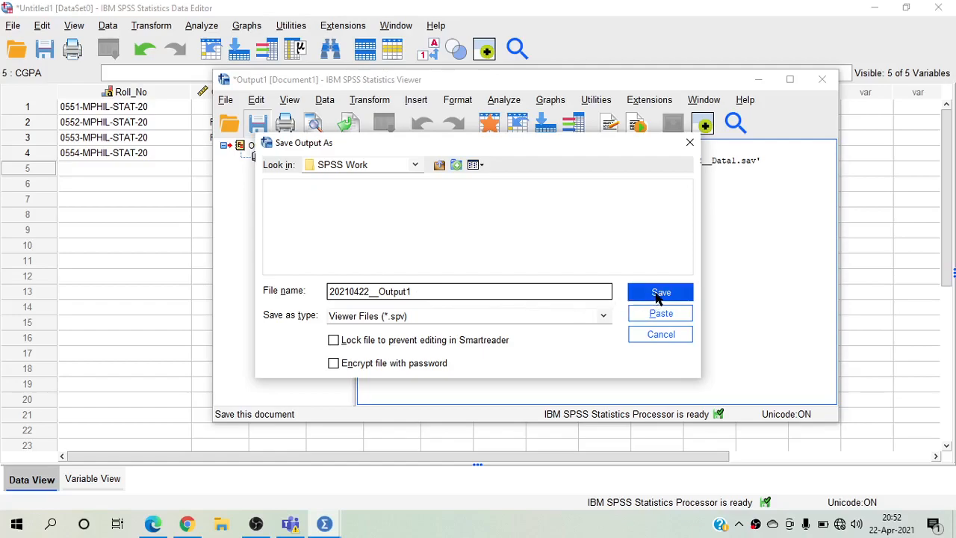
click(660, 293)
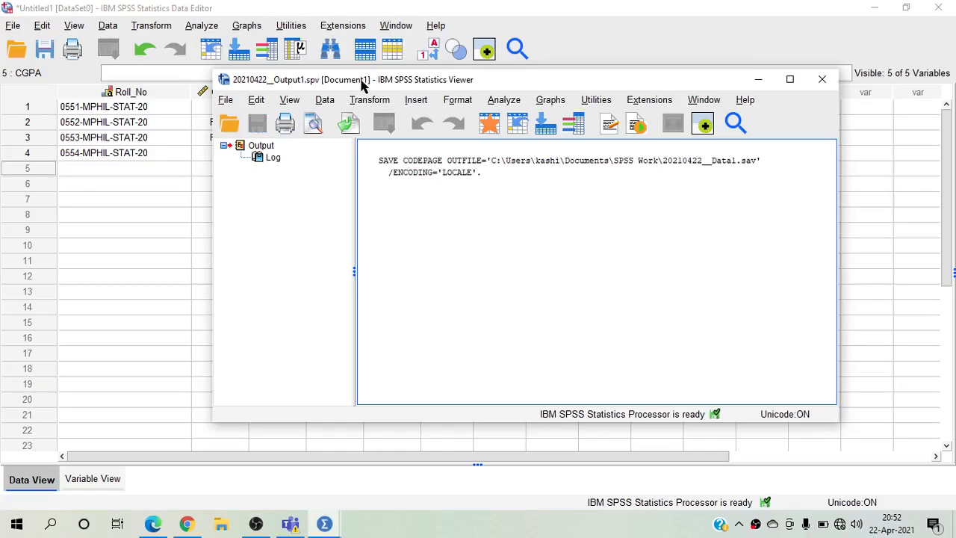
Close the dataset and save its changes as SPSS Statistics (*.sav), replacing the existing 20210422__Data1.sav in SPSS Work
click(249, 6)
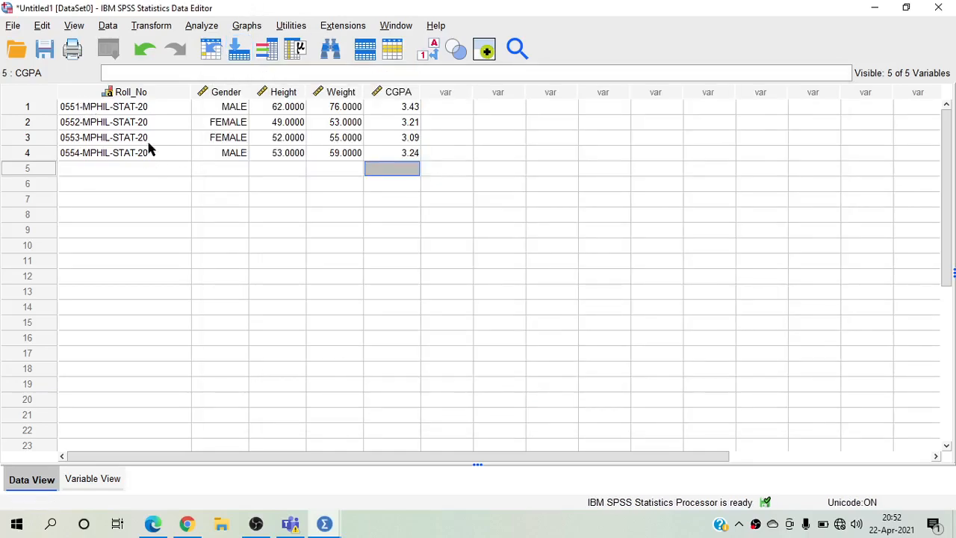
click(44, 51)
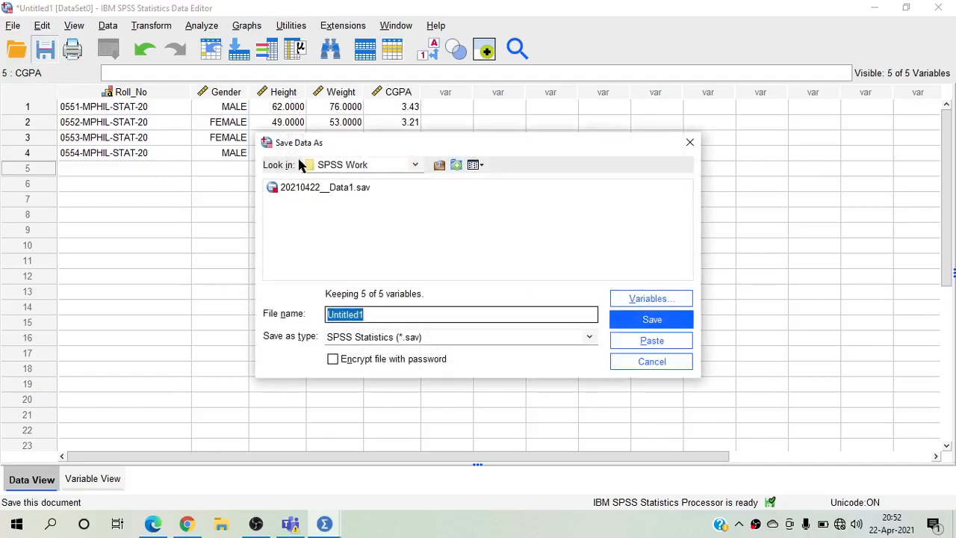
click(654, 361)
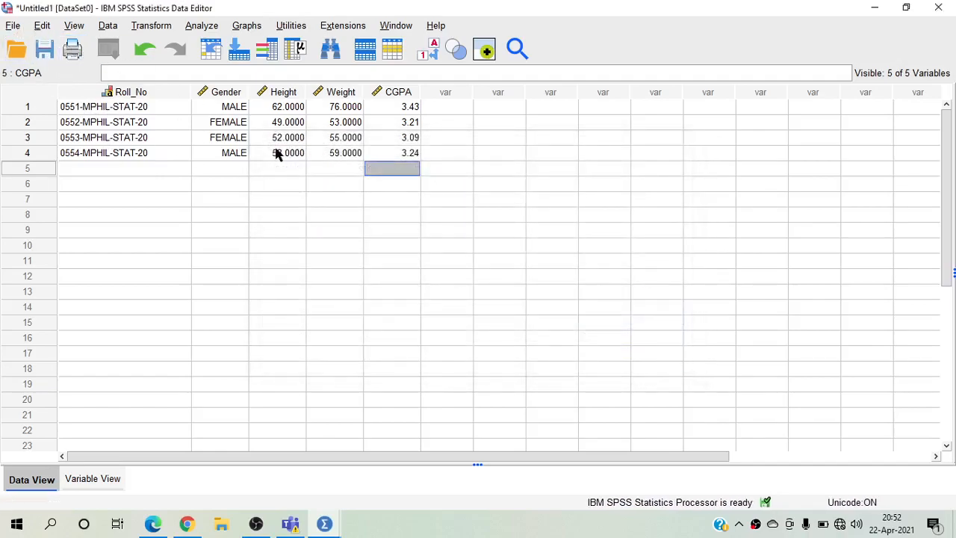
click(938, 7)
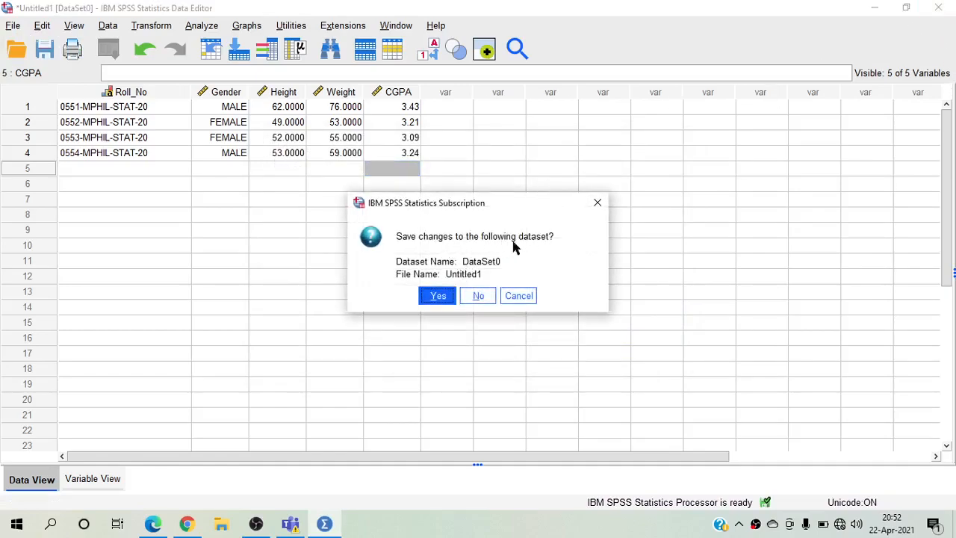
click(439, 300)
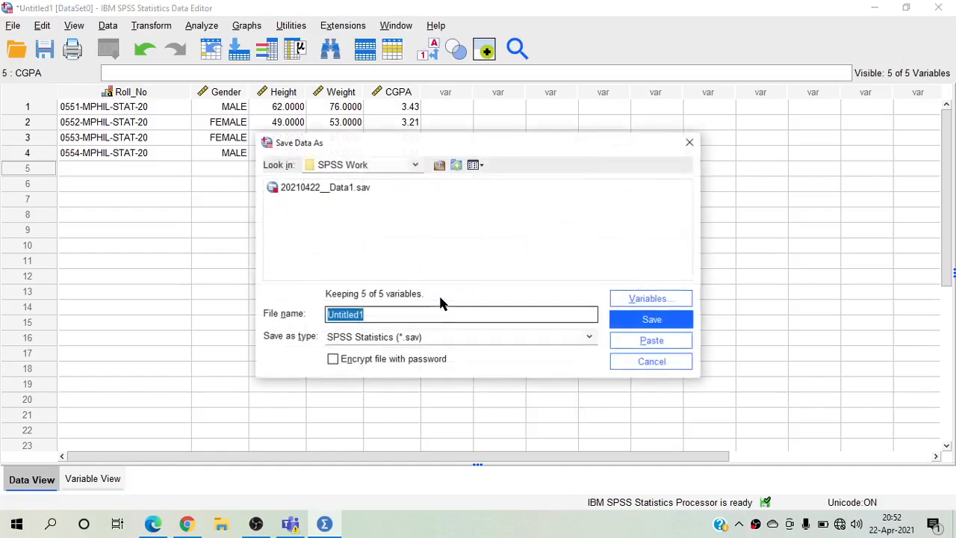
click(338, 191)
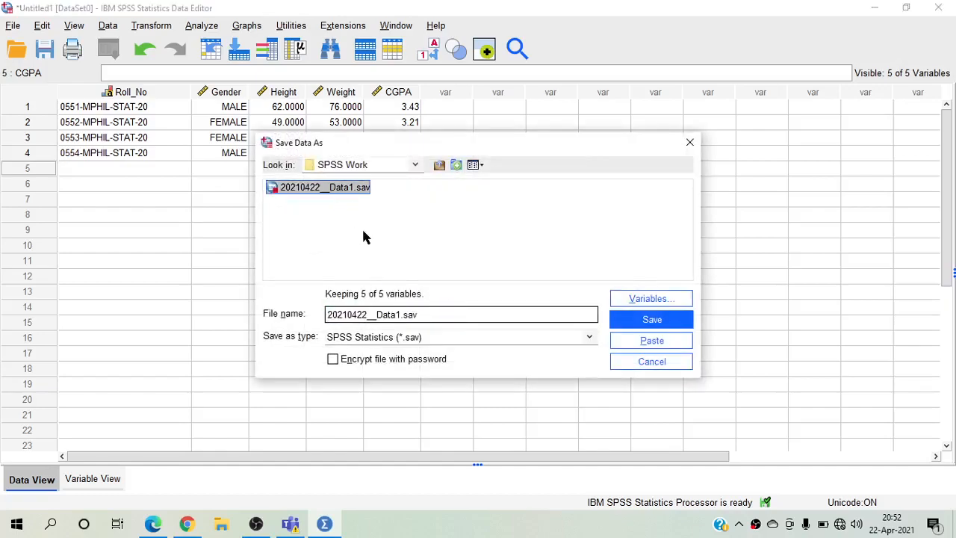
click(652, 321)
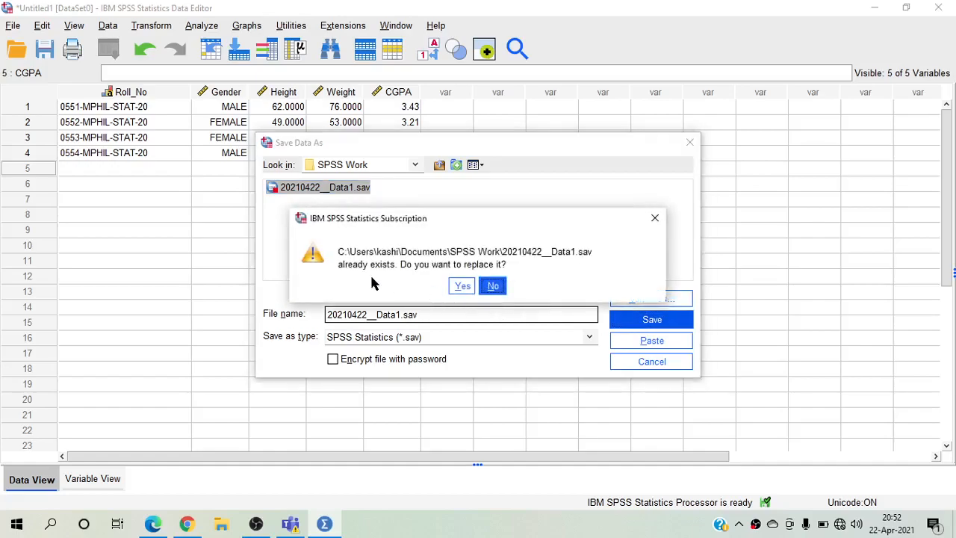
click(455, 285)
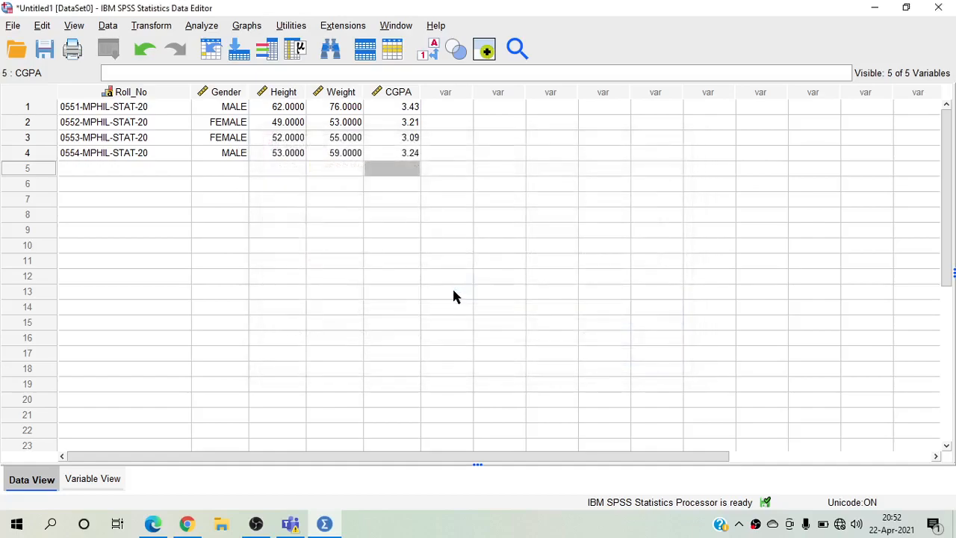